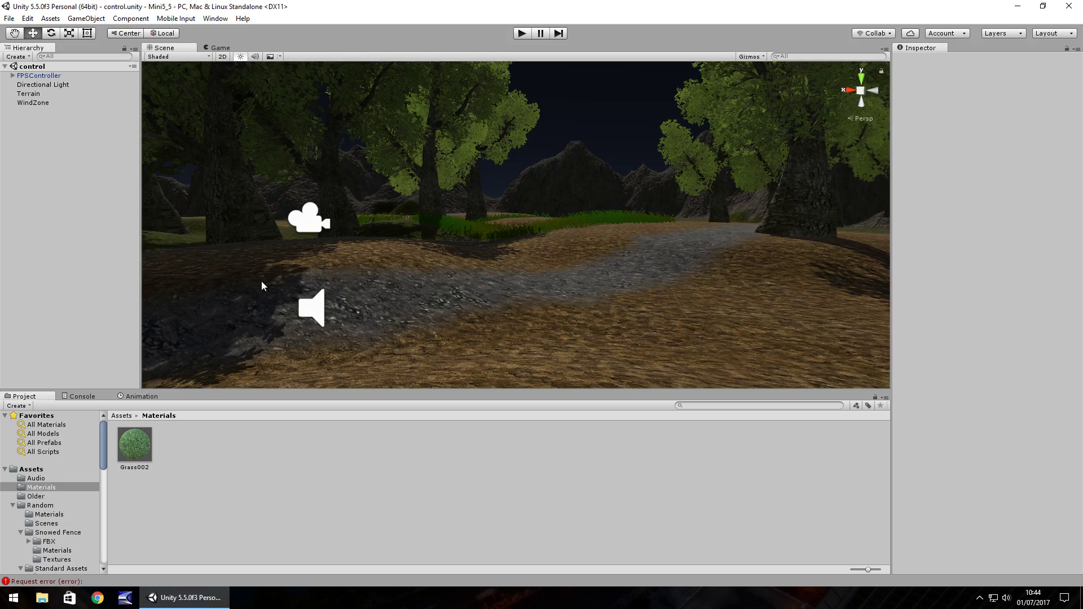
Step: Open the scene's lighting settings, expand the fog section and enable fog
{"action": "left_click", "coordinate": [533, 326]}
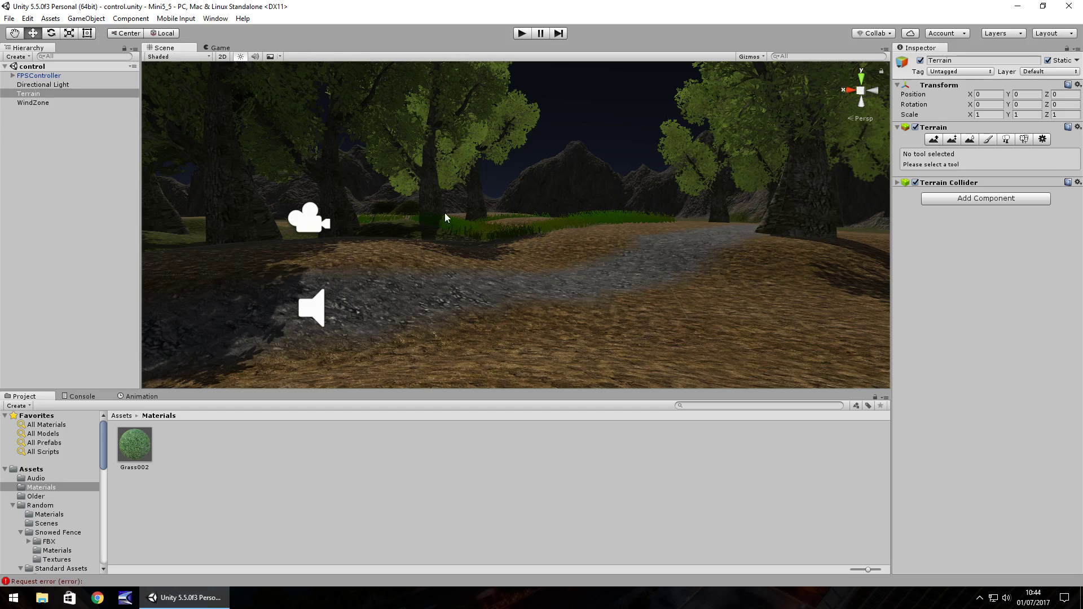
{"action": "left_click", "coordinate": [217, 21]}
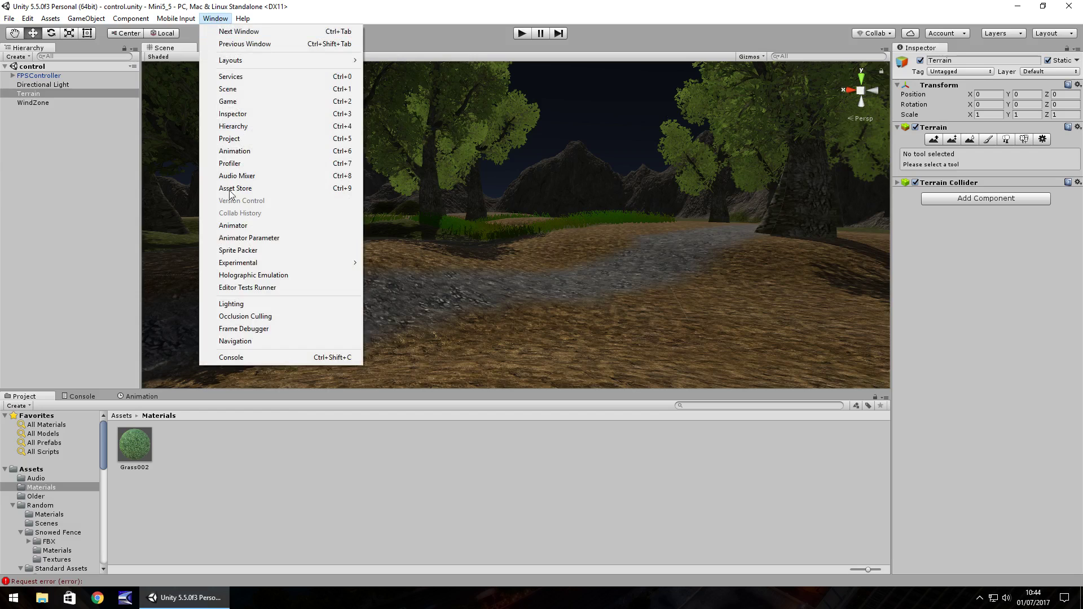
{"action": "left_click", "coordinate": [249, 303]}
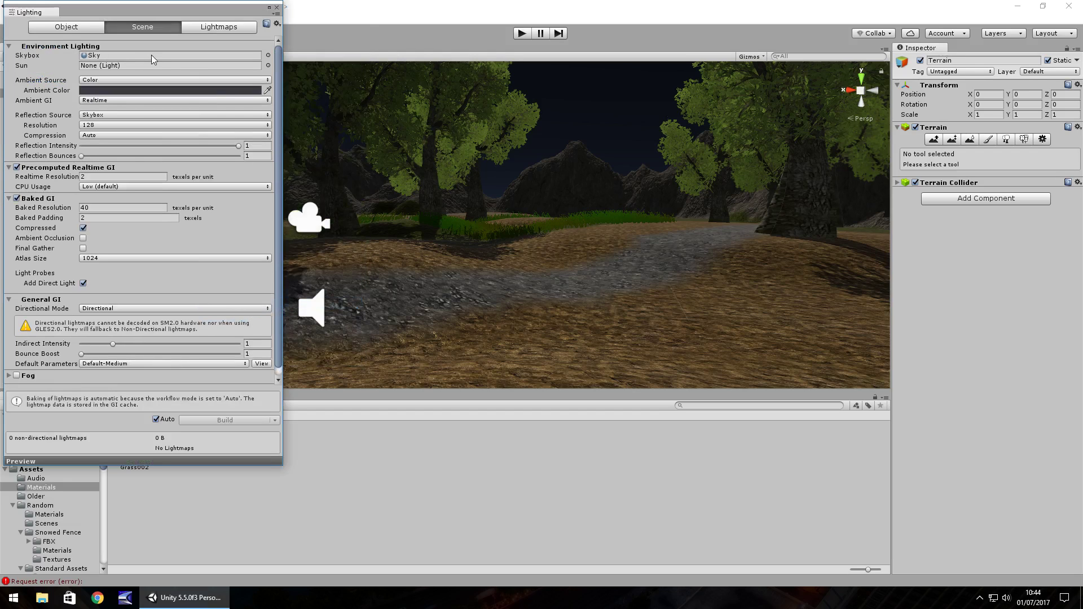
{"action": "scroll", "coordinate": [169, 203], "scroll_direction": "down", "scroll_amount": 1}
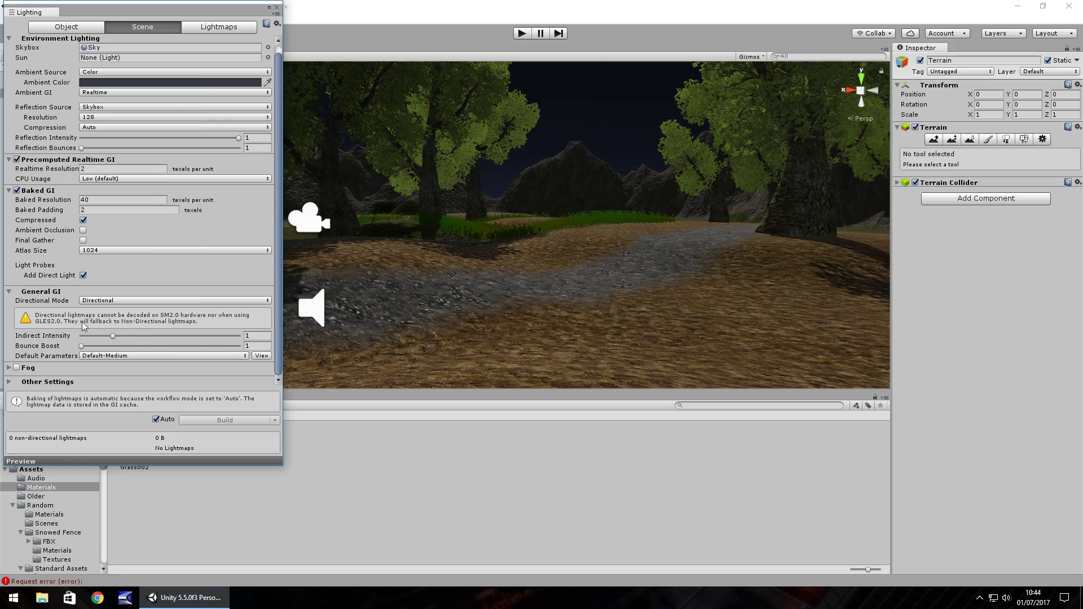
{"action": "left_click", "coordinate": [9, 368]}
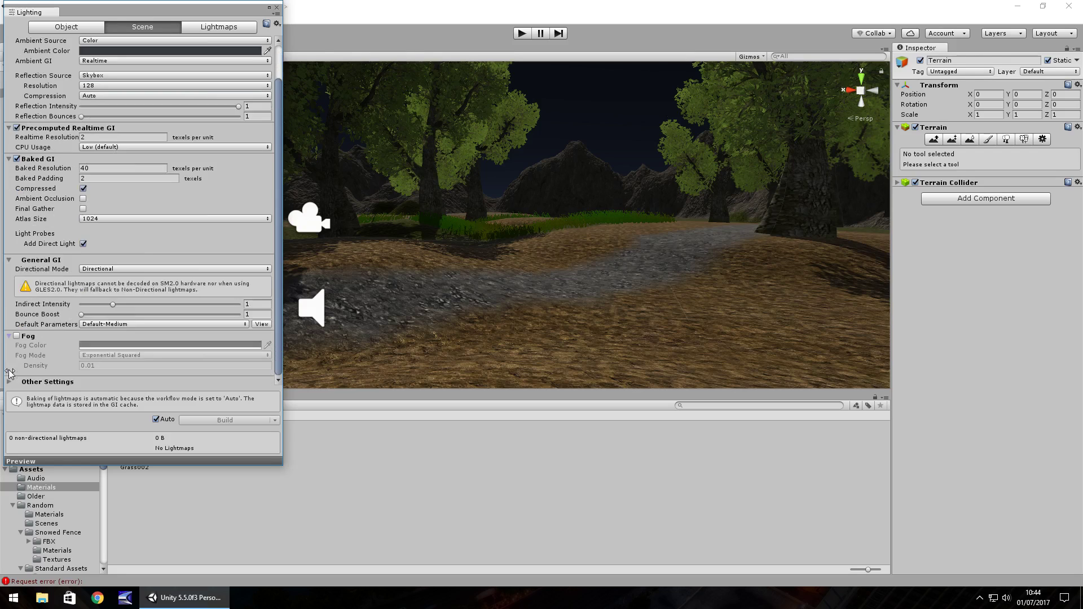
{"action": "left_click", "coordinate": [17, 336]}
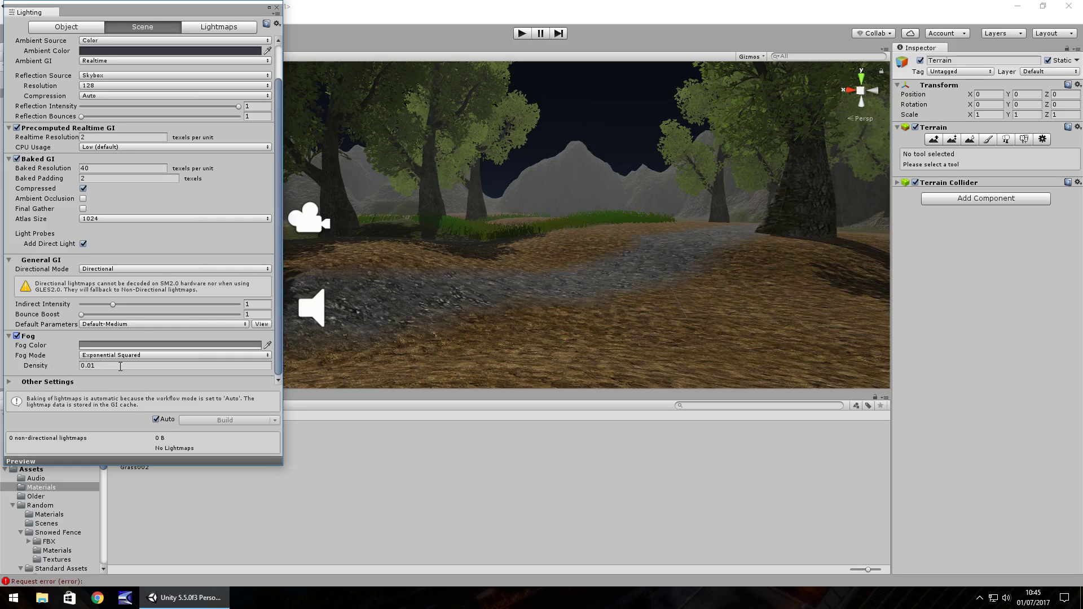
Step: Try fog densities of 0.02 and 0.03 with the Exponential Squared mode
{"action": "left_click", "coordinate": [120, 368]}
{"action": "left_click", "coordinate": [122, 367]}
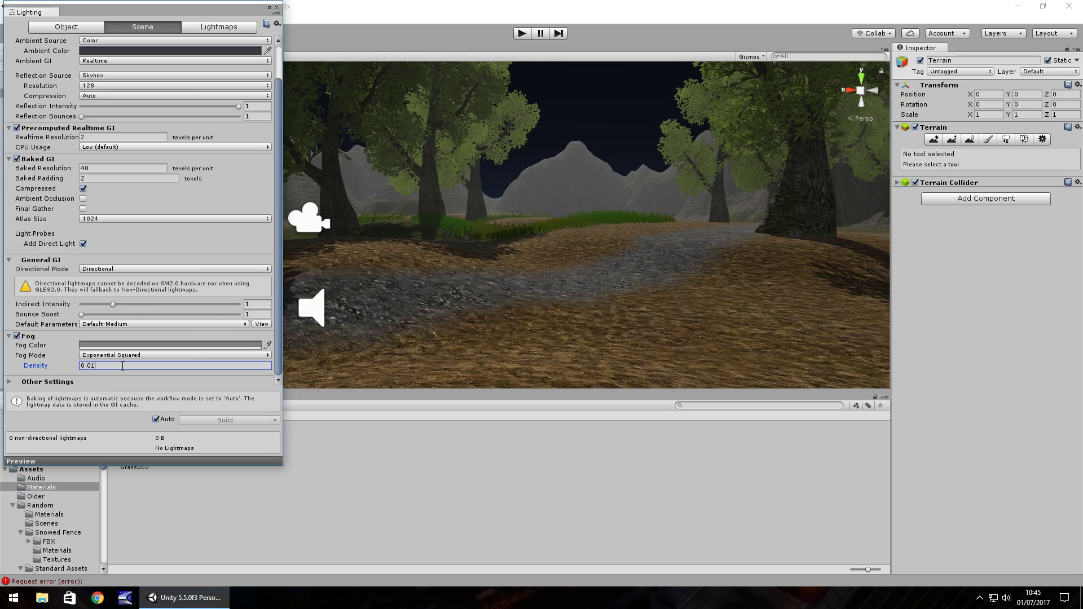
{"action": "key", "text": "BackSpace"}
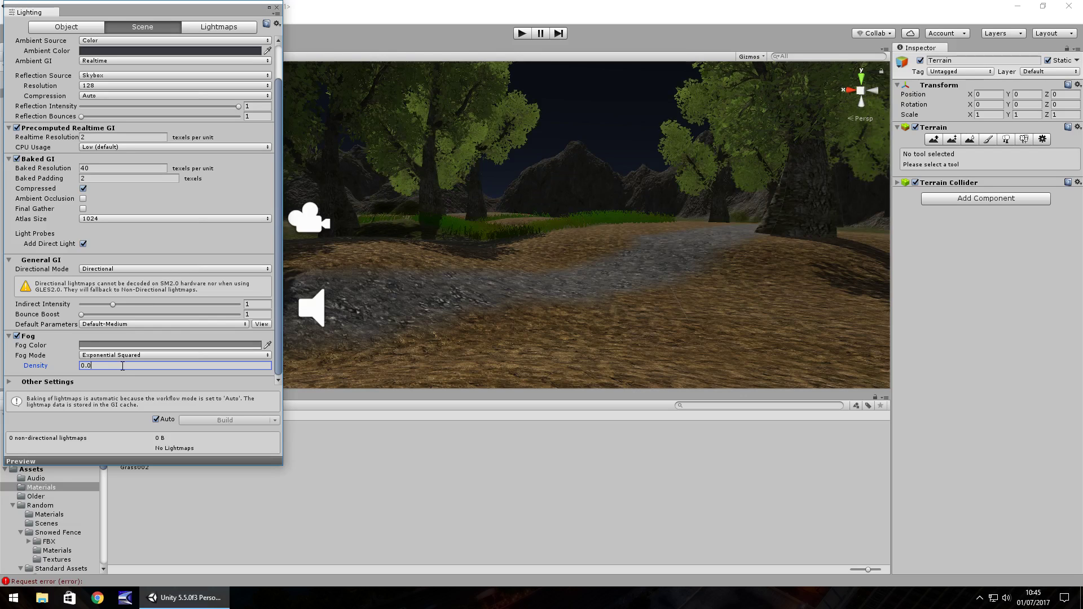
{"action": "type", "text": "2"}
{"action": "key", "text": "BackSpace"}
{"action": "type", "text": "3"}
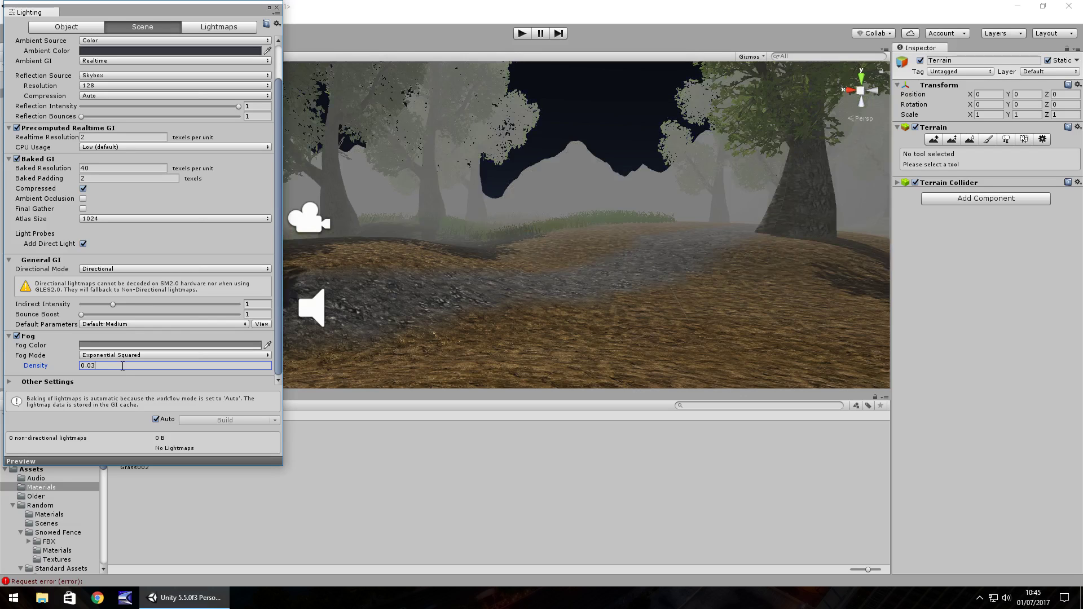
{"action": "key", "text": "BackSpace"}
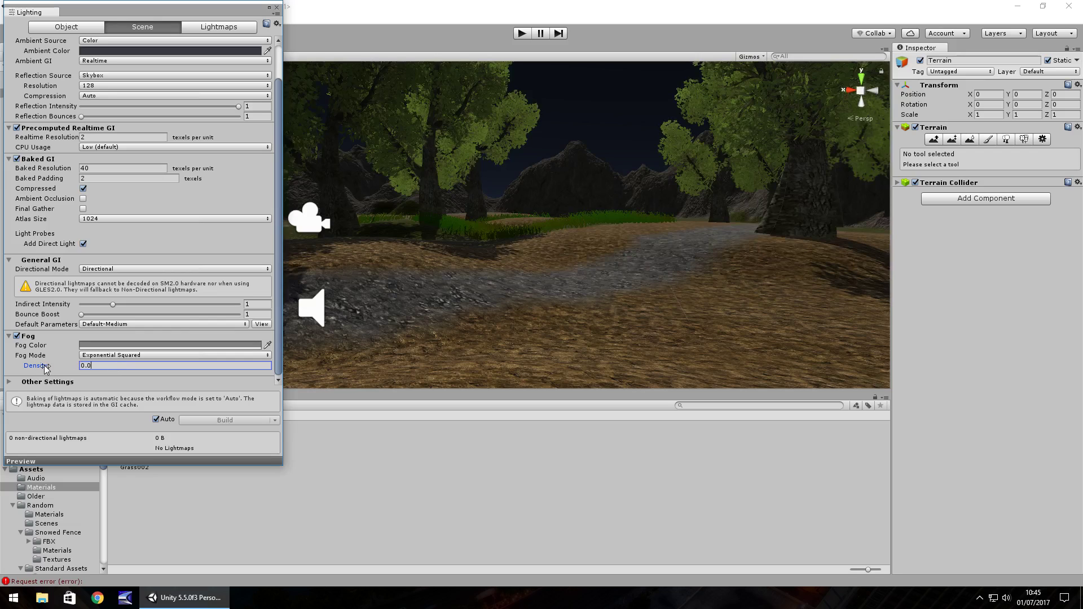
Step: Set the Exponential Squared fog density to 0.05 and look around the foggy terrain
{"action": "left_click_drag", "start_coordinate": [43, 369], "coordinate": [103, 372]}
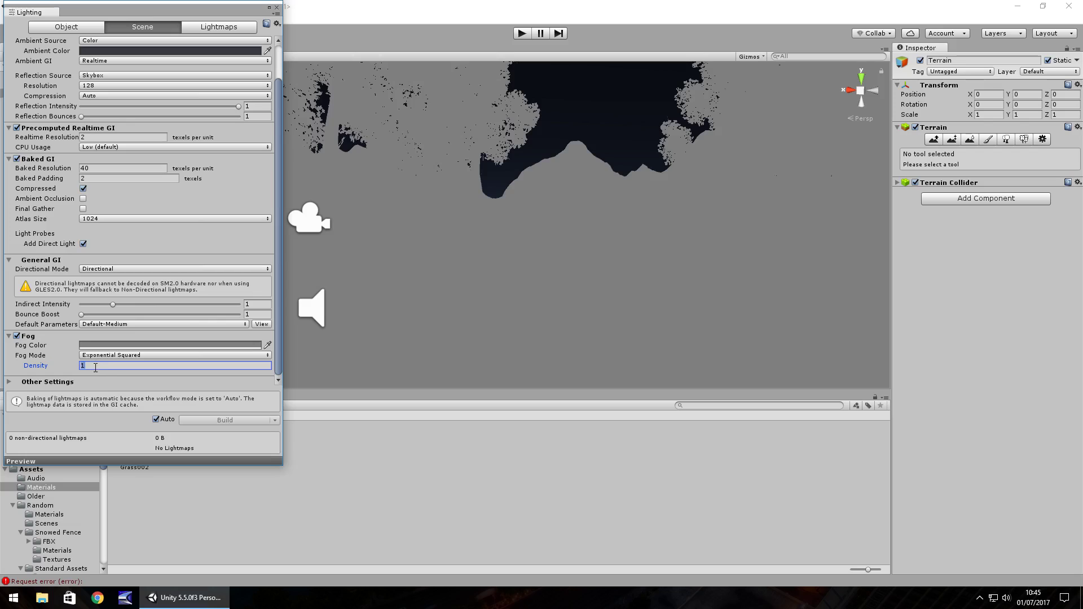
{"action": "type", "text": "0.05"}
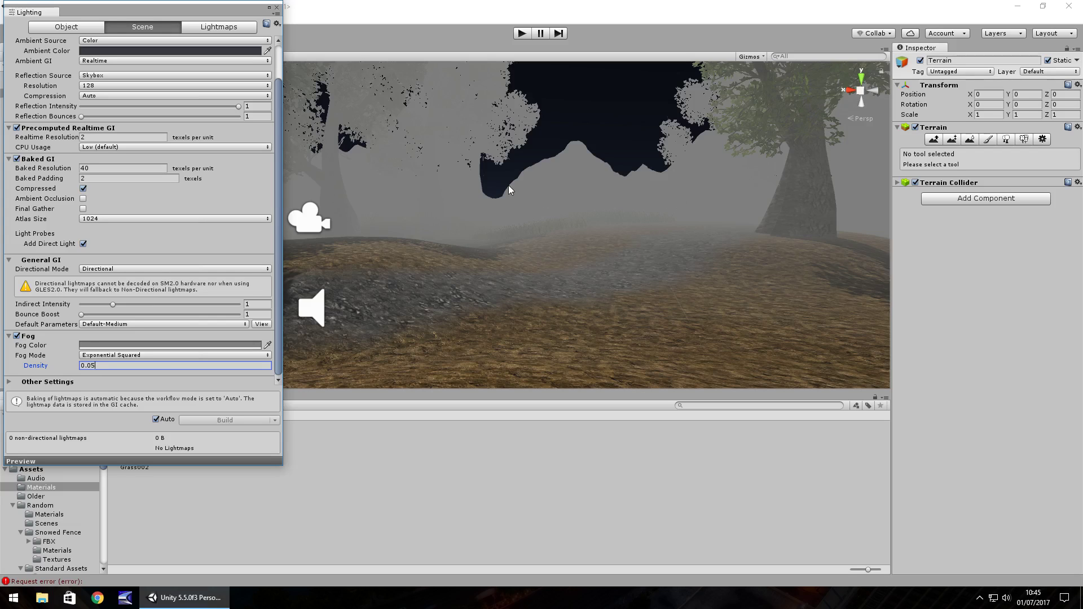
{"action": "right_click_drag", "start_coordinate": [561, 192], "coordinate": [420, 242]}
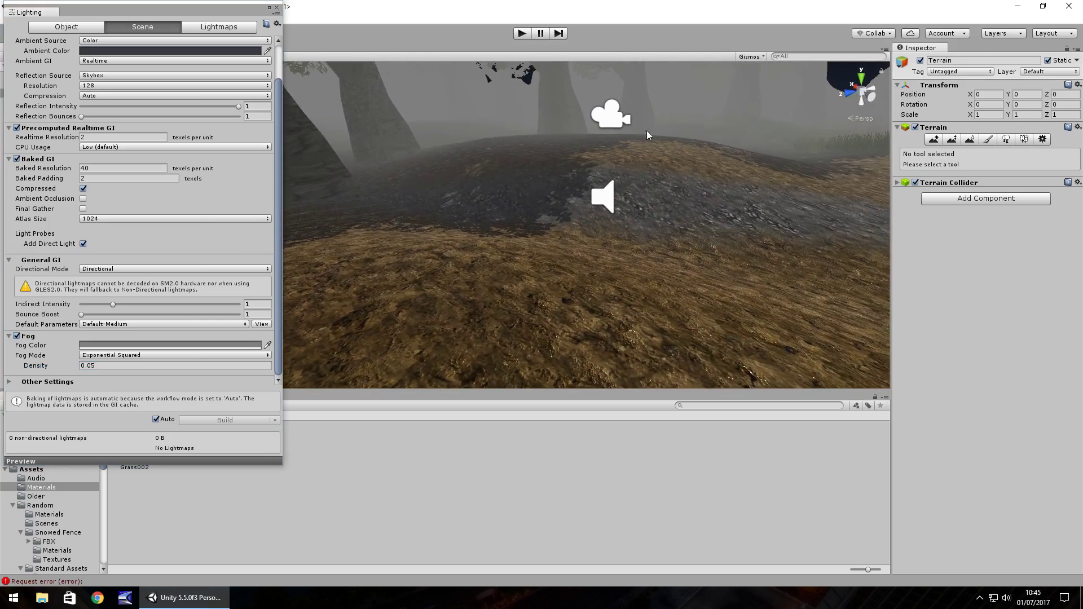
Step: Switch the fog mode to Linear and check the effect along the terrain's path
{"action": "left_click", "coordinate": [103, 355]}
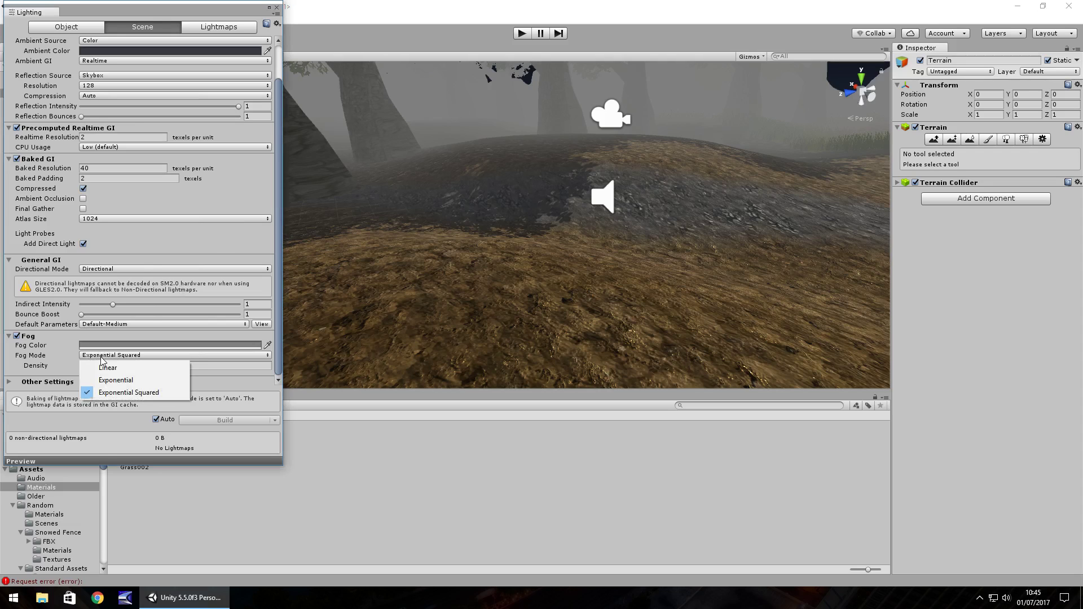
{"action": "left_click", "coordinate": [109, 369]}
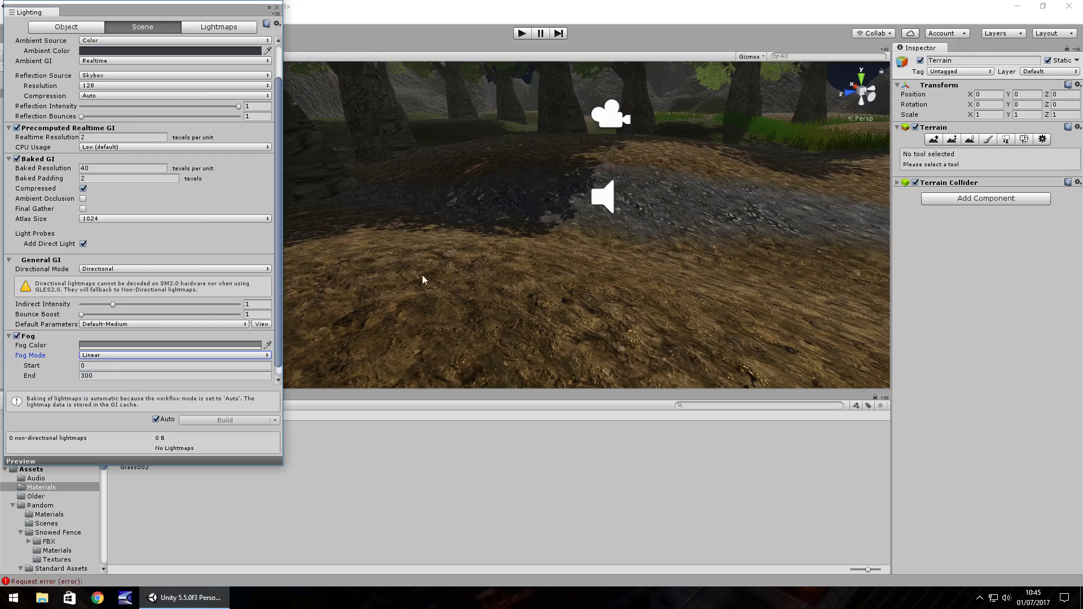
{"action": "left_click_drag", "start_coordinate": [506, 273], "coordinate": [613, 251], "text": "alt"}
Step: Try a linear fog range with a start of 300 and an end of 6000
{"action": "left_click", "coordinate": [108, 366]}
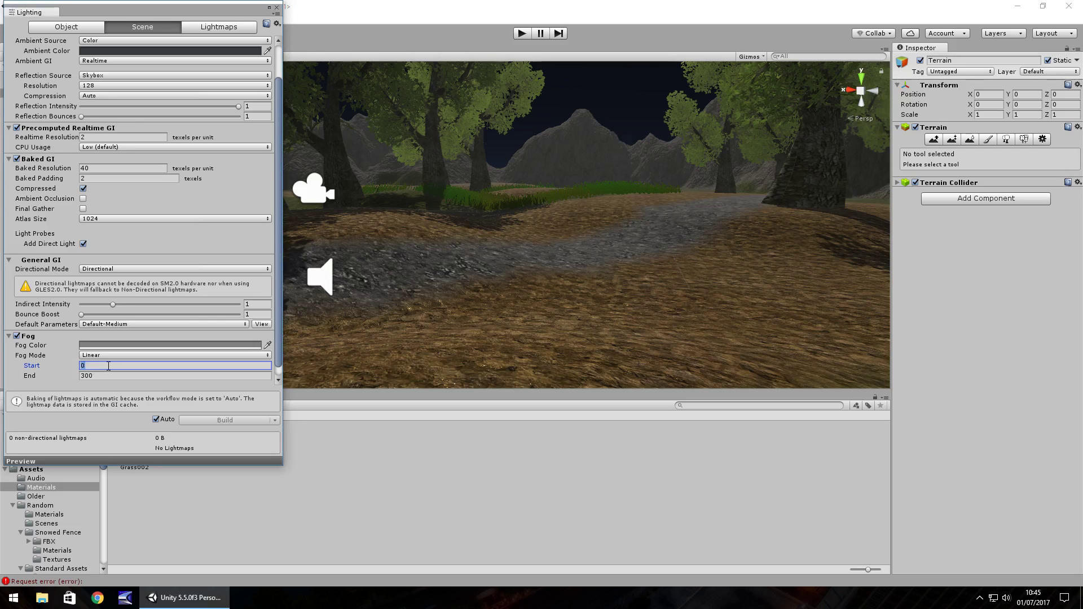
{"action": "type", "text": "300"}
{"action": "left_click", "coordinate": [111, 376]}
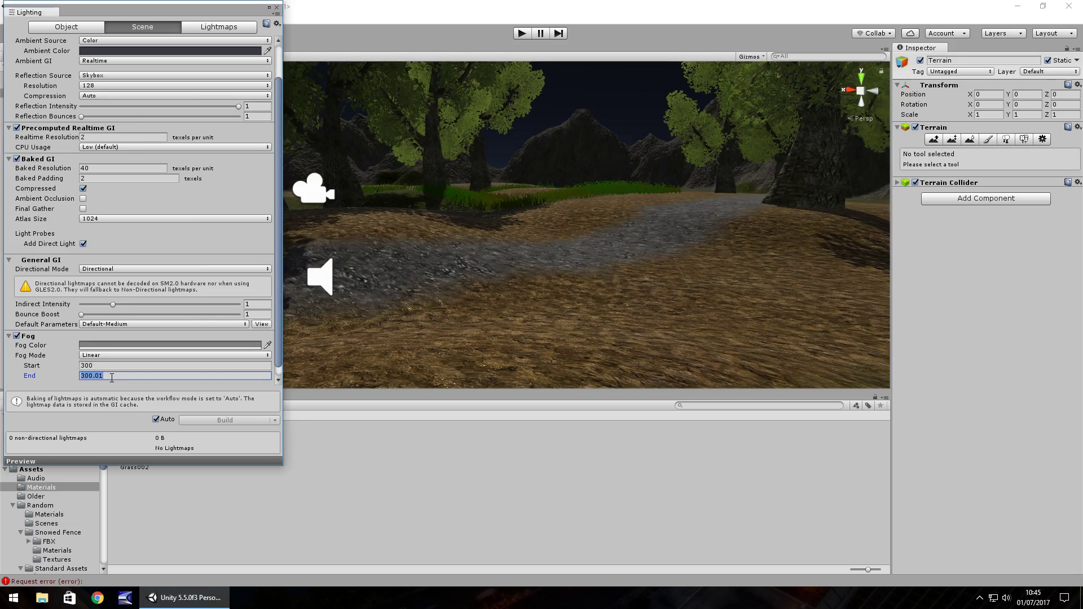
{"action": "type", "text": "6000"}
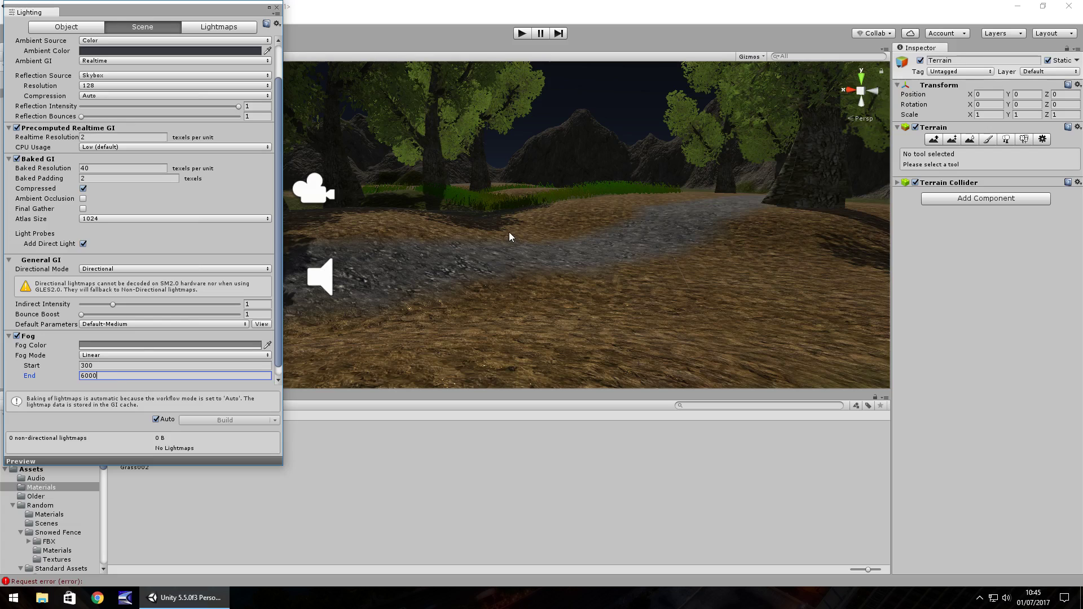
Step: Set the linear fog's start distance to 0 and its end distance to 62
{"action": "left_click", "coordinate": [127, 365]}
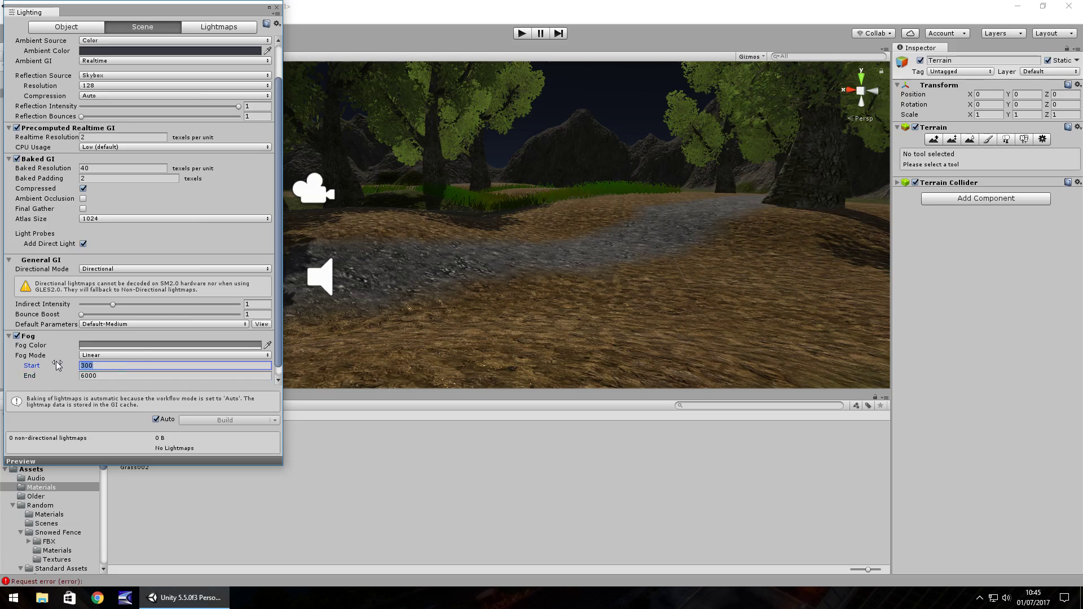
{"action": "type", "text": "0"}
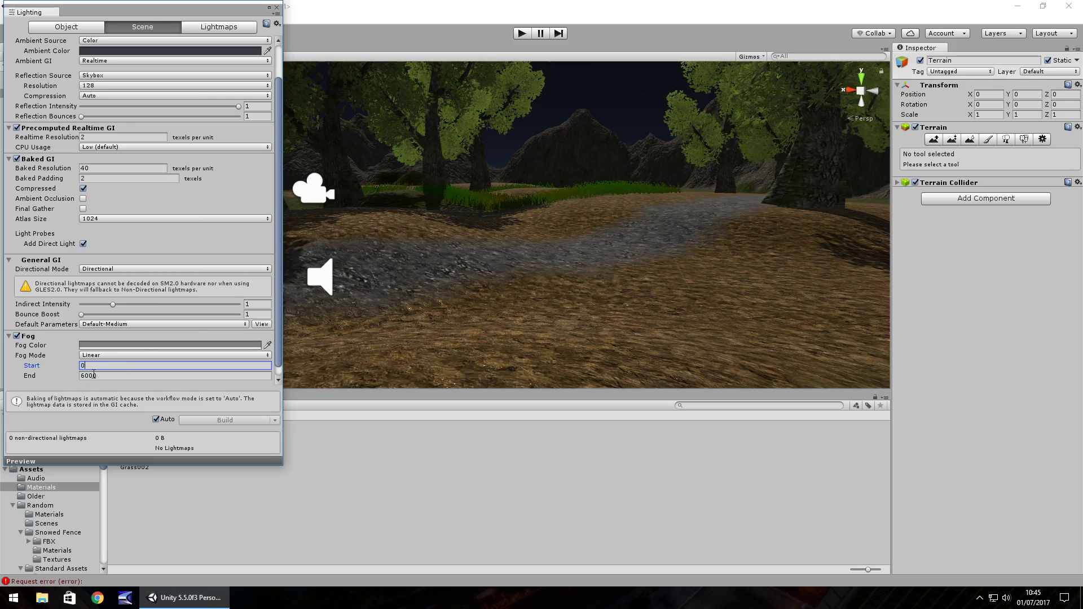
{"action": "left_click", "coordinate": [107, 376]}
{"action": "key", "text": "BackSpace"}
{"action": "key", "text": "BackSpace"}
{"action": "key", "text": "BackSpace"}
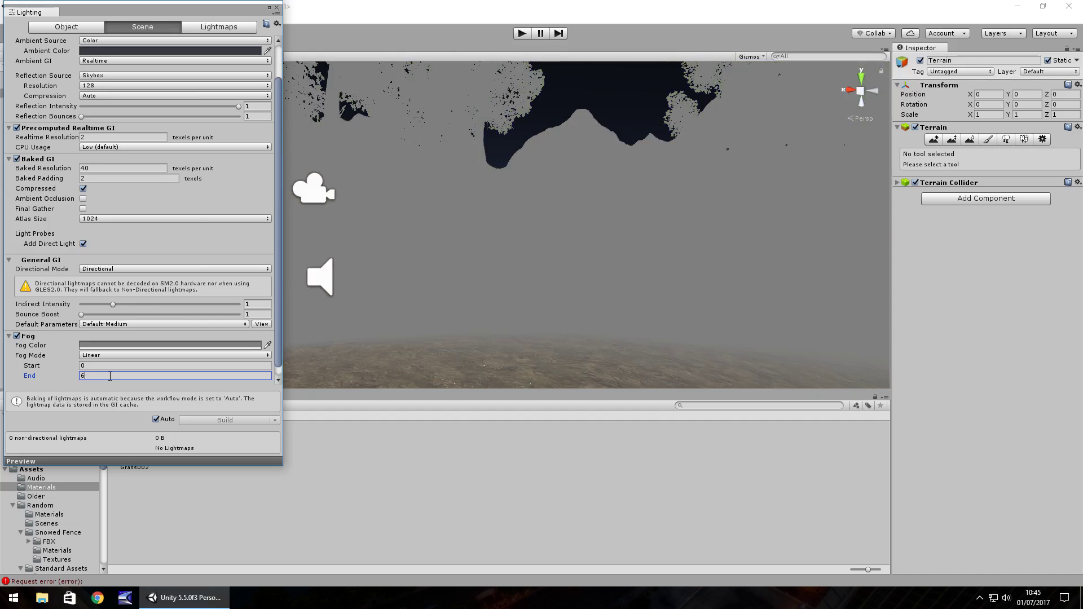
{"action": "type", "text": "2"}
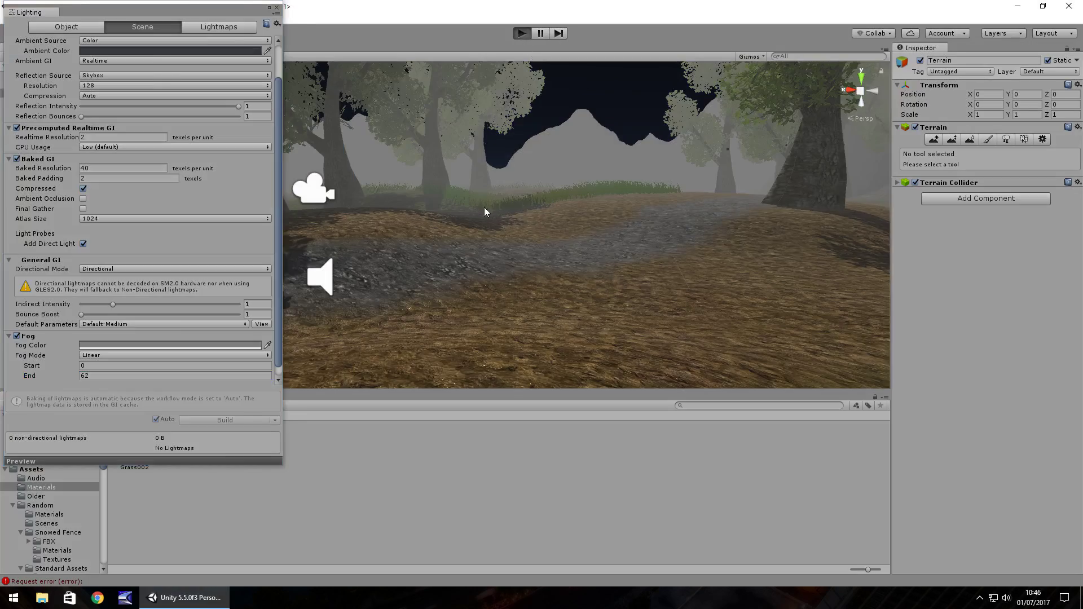
Step: Play-test the scene by walking through the trees and valley to examine the fog, and stop the game
{"action": "left_click", "coordinate": [486, 212]}
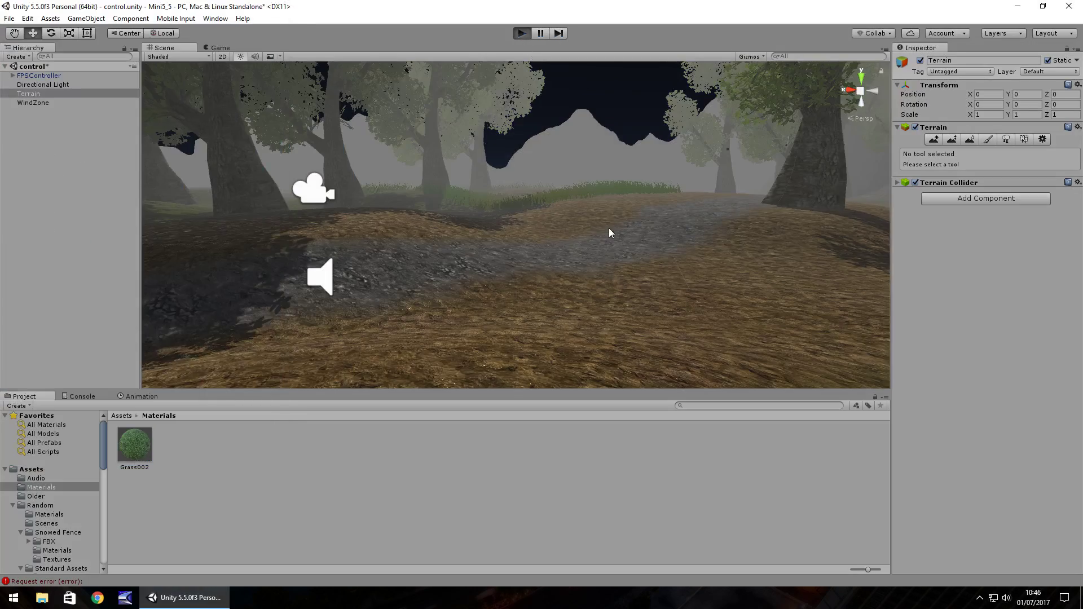
{"action": "key", "text": "ctrl+p"}
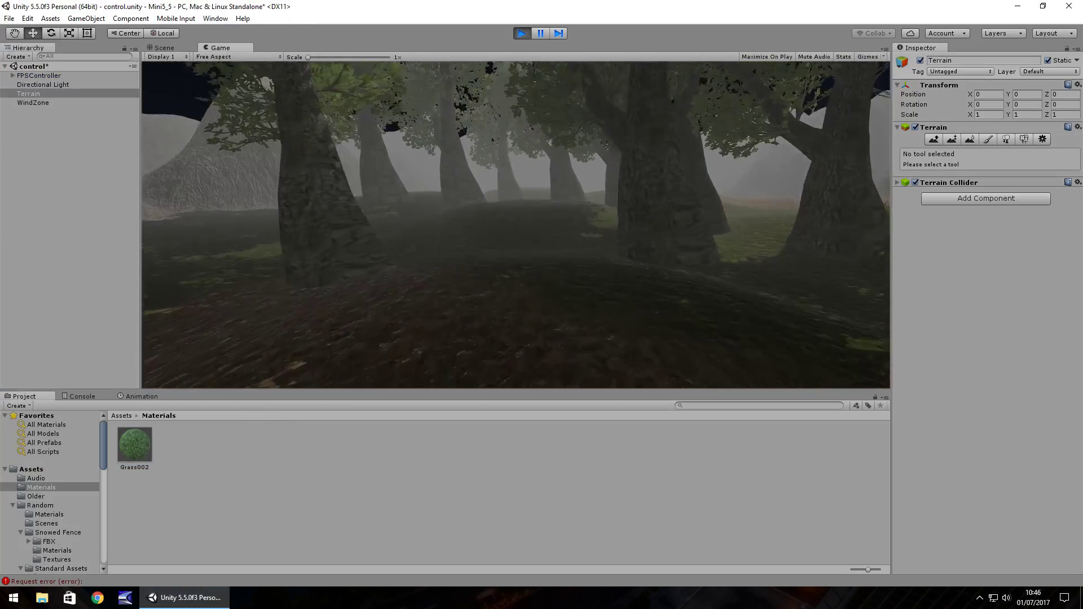
{"action": "key", "text": "w"}
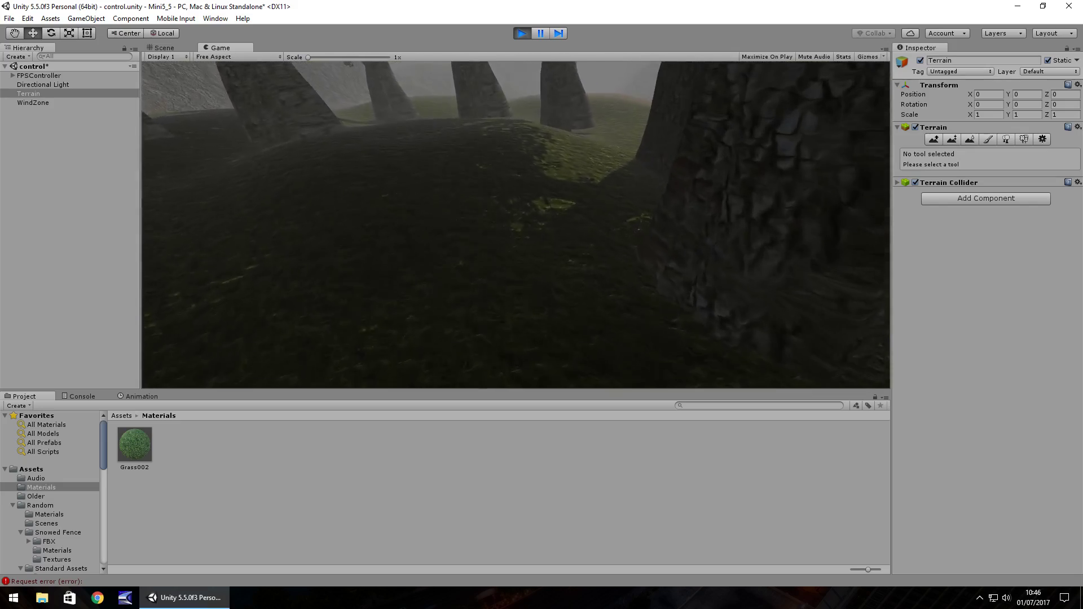
{"action": "key", "text": "w"}
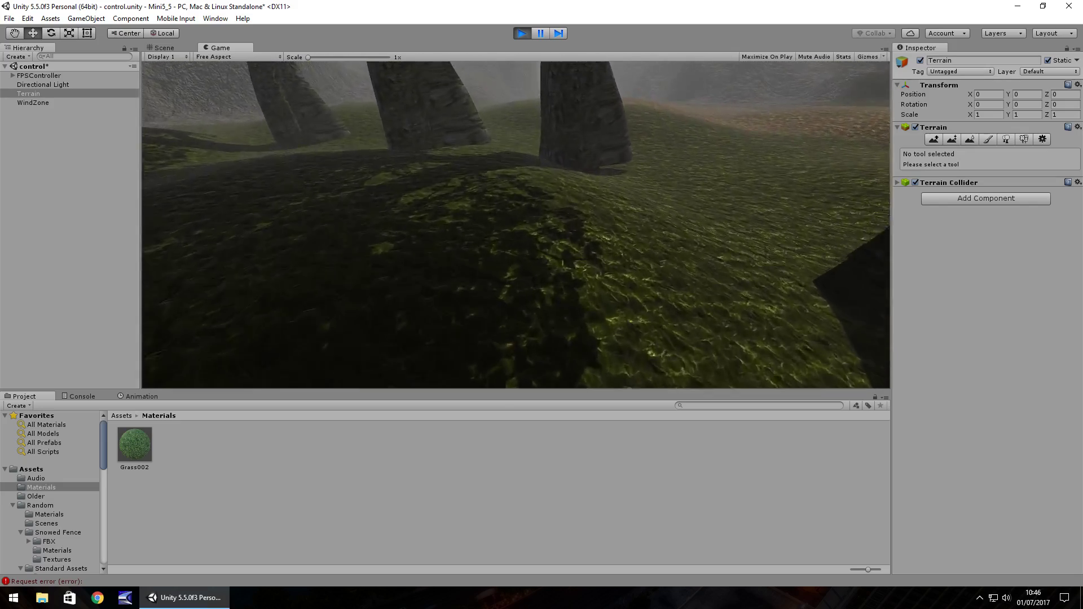
{"action": "key", "text": "w"}
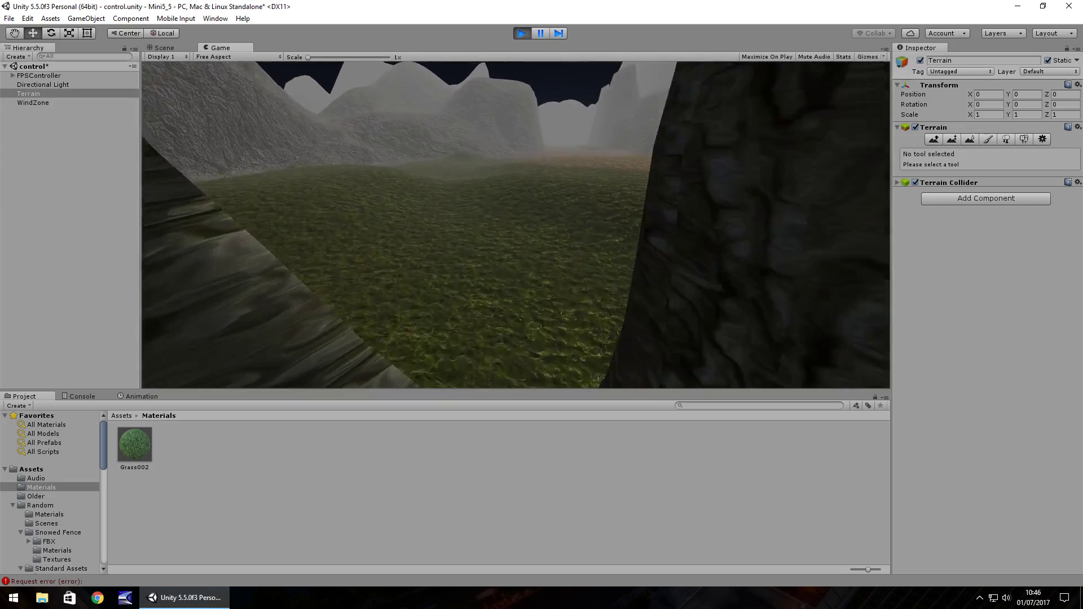
{"action": "key", "text": "w"}
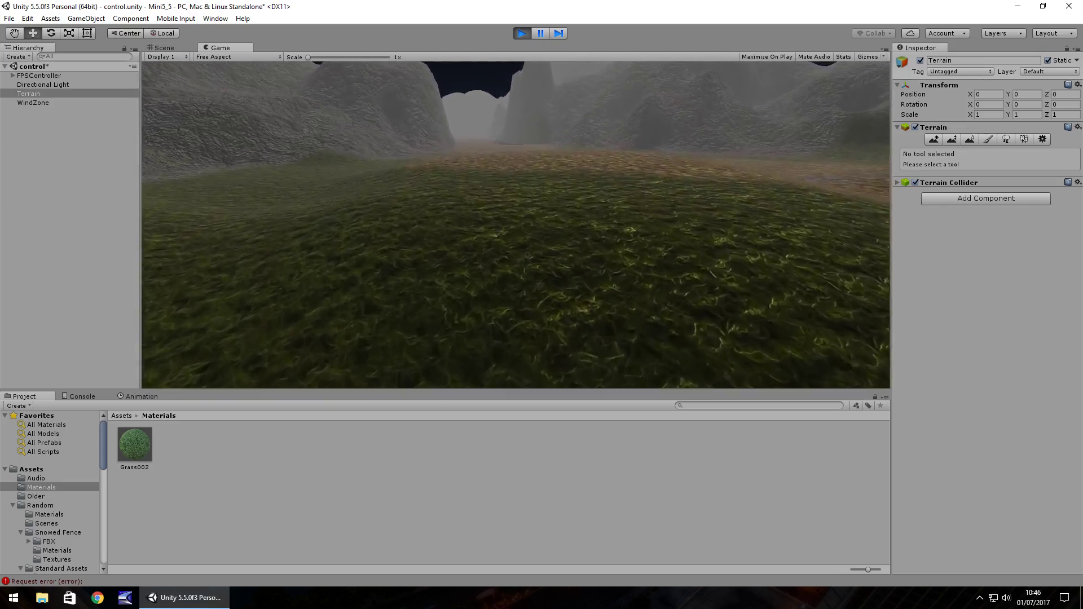
{"action": "key", "text": "w"}
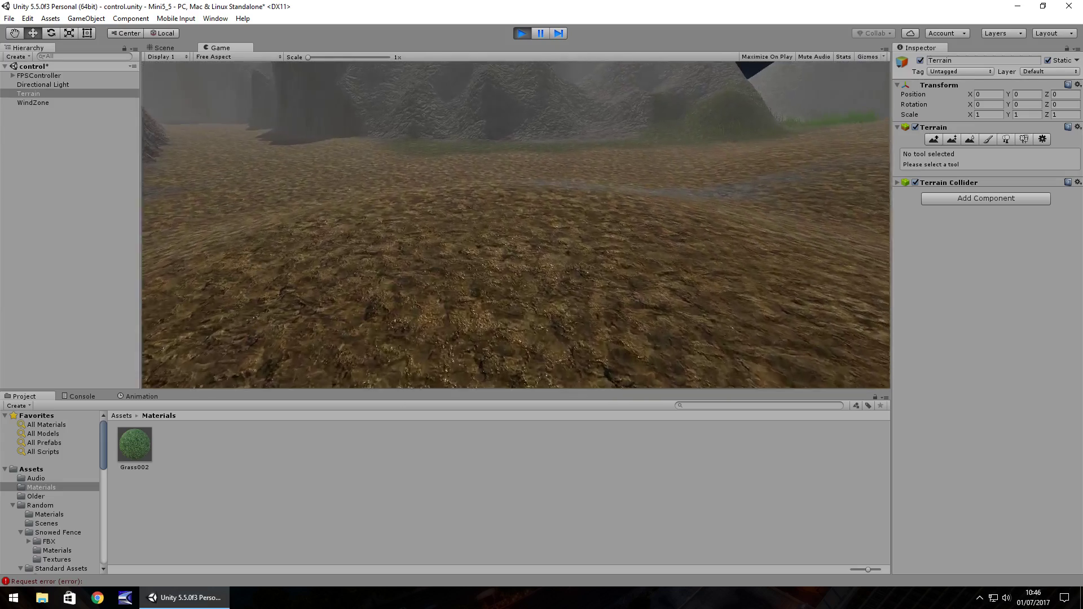
{"action": "key", "text": "w"}
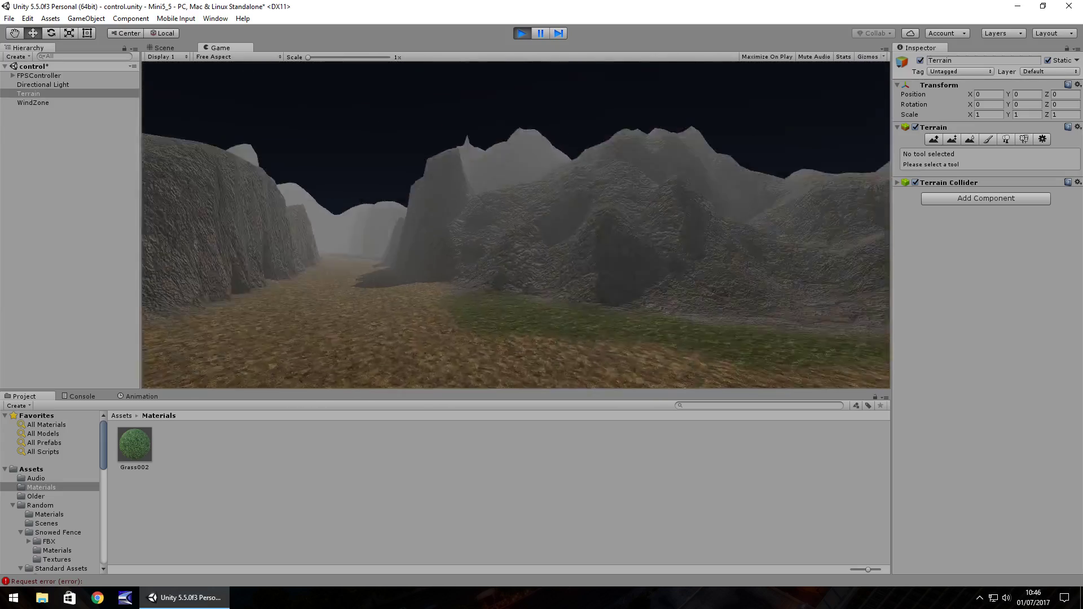
{"action": "key", "text": "w"}
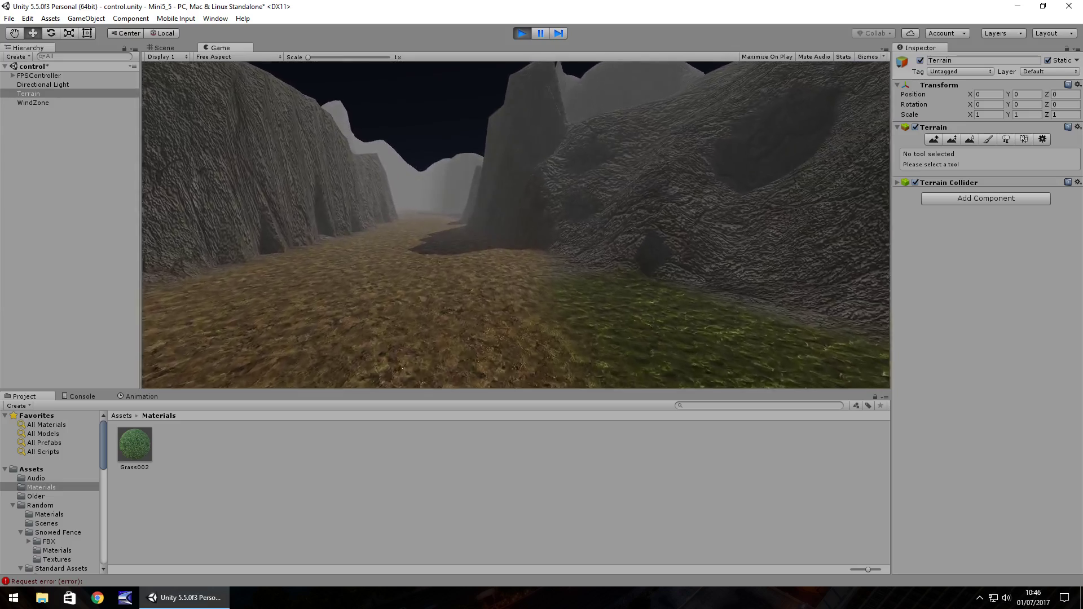
{"action": "key", "text": "w"}
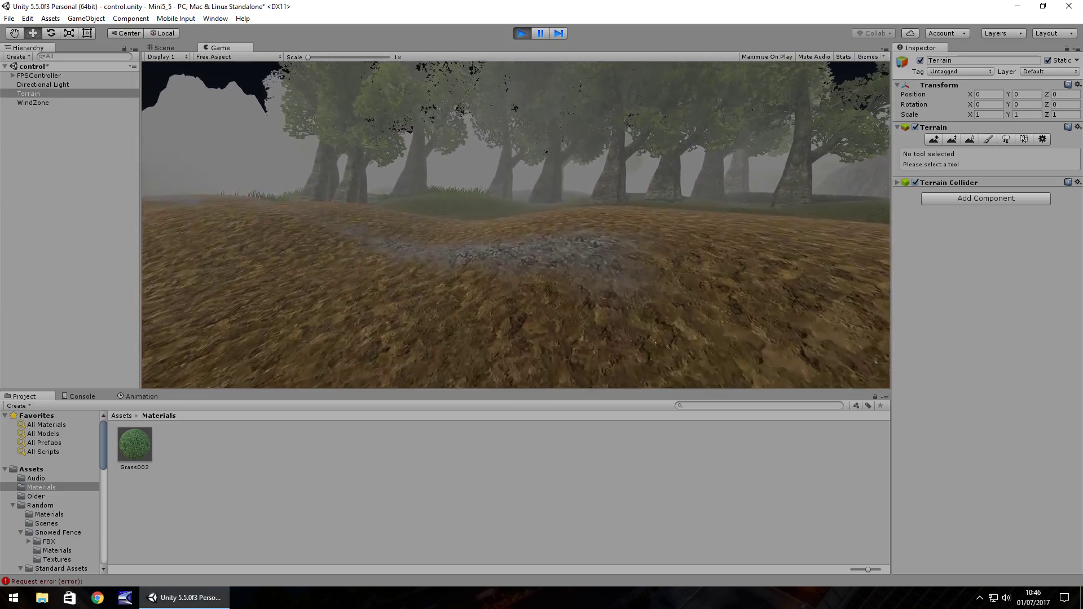
{"action": "key", "text": "w"}
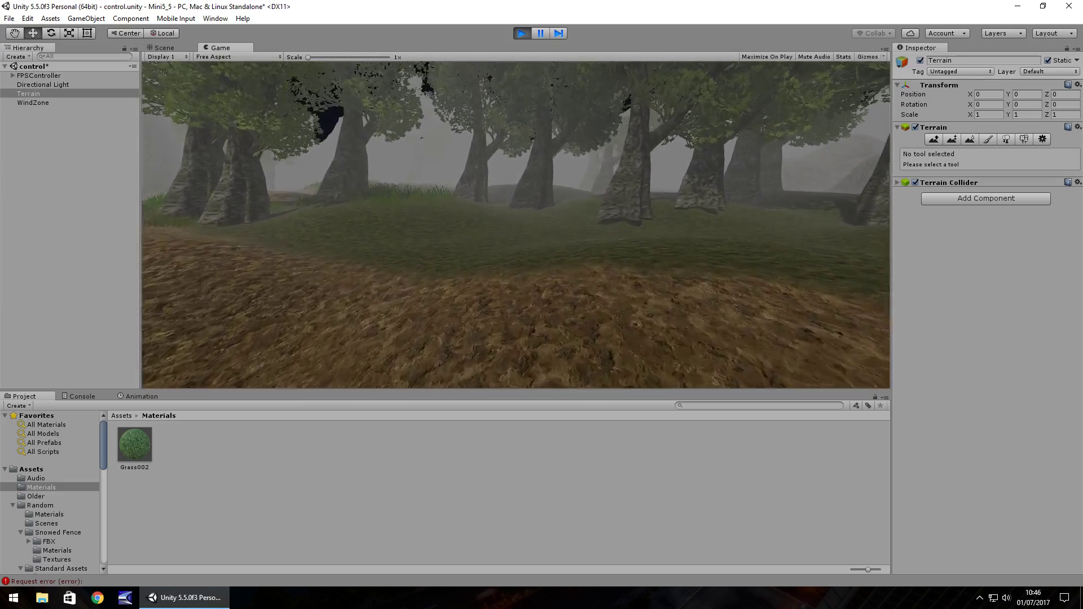
{"action": "key", "text": "w"}
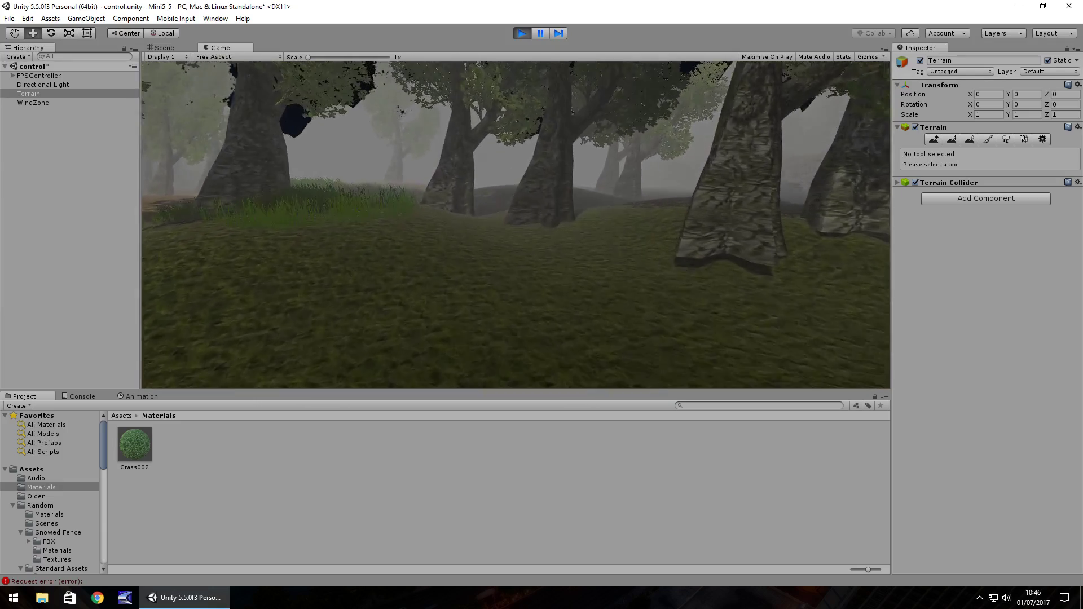
{"action": "key", "text": "ctrl+p"}
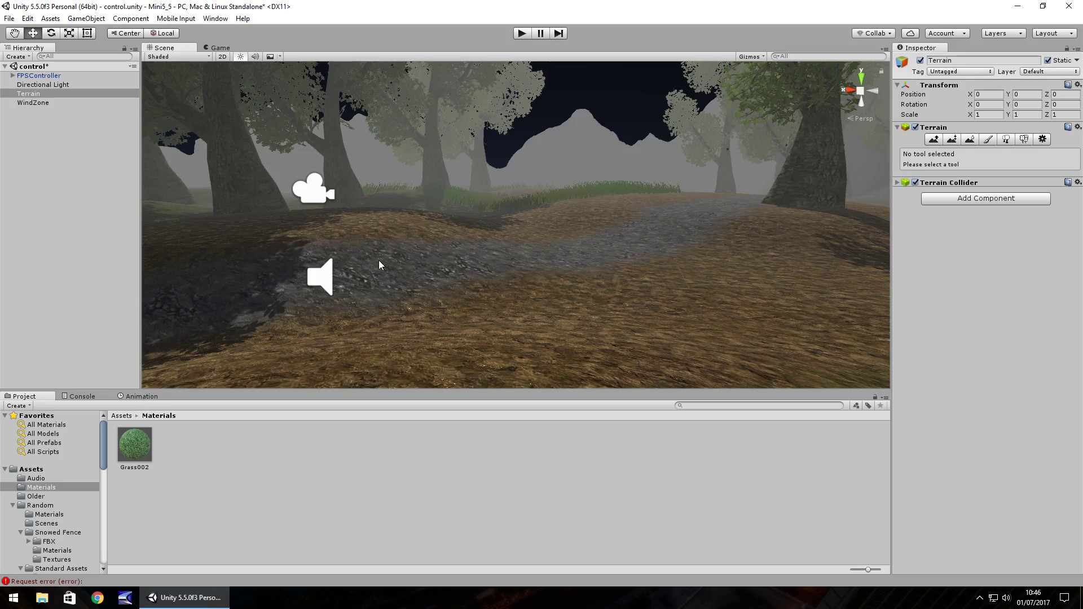
Step: Try red as the fog colour in the scene's lighting settings, and set the colour to black
{"action": "right_click_drag", "start_coordinate": [478, 213], "coordinate": [397, 137]}
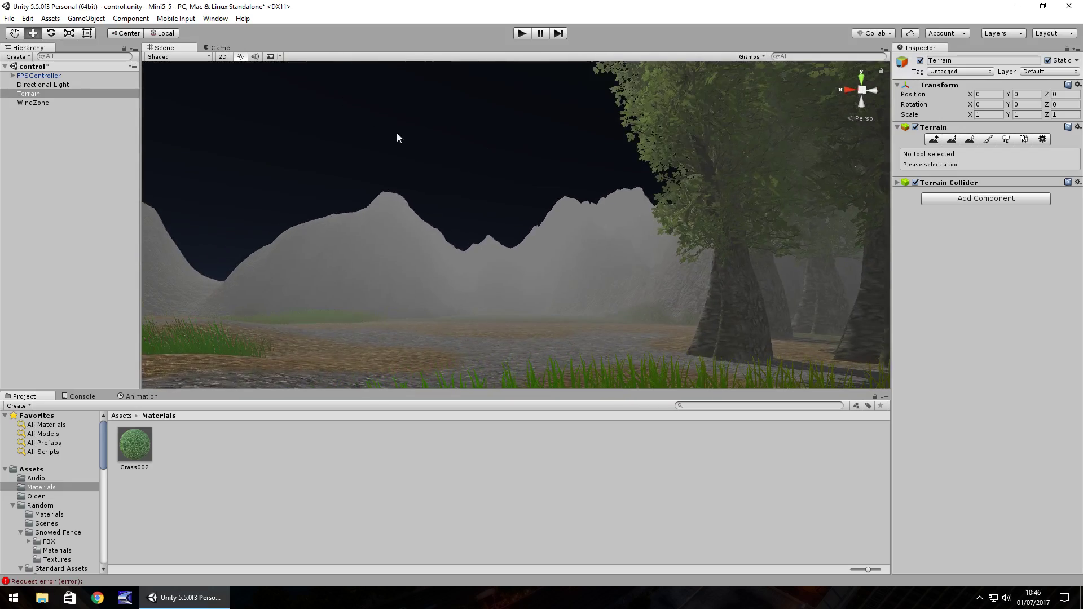
{"action": "left_click", "coordinate": [216, 18]}
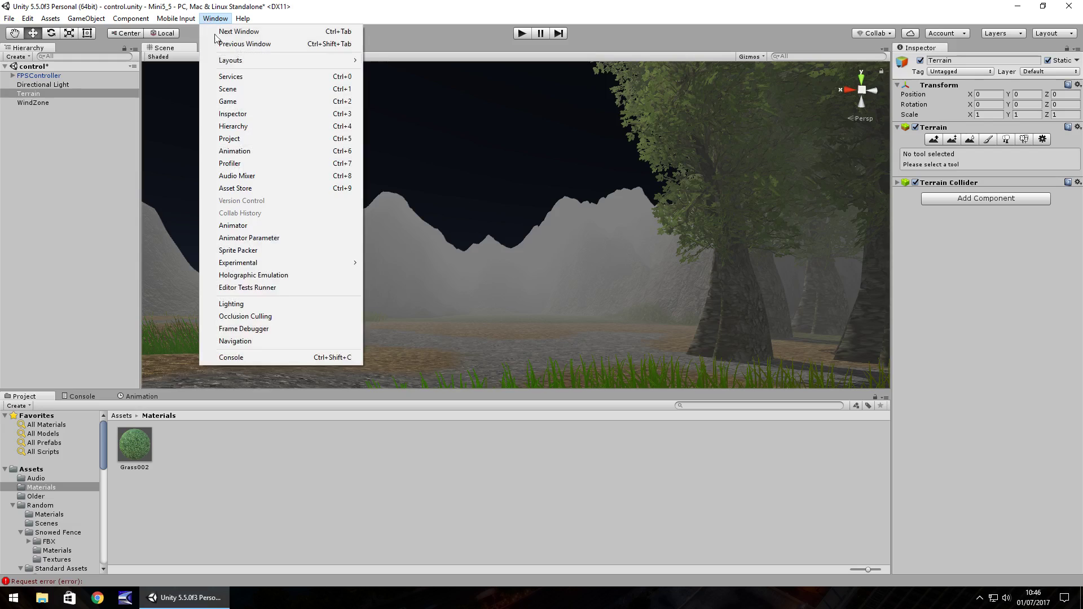
{"action": "left_click", "coordinate": [258, 303]}
{"action": "scroll", "coordinate": [79, 325], "scroll_direction": "down", "scroll_amount": 1}
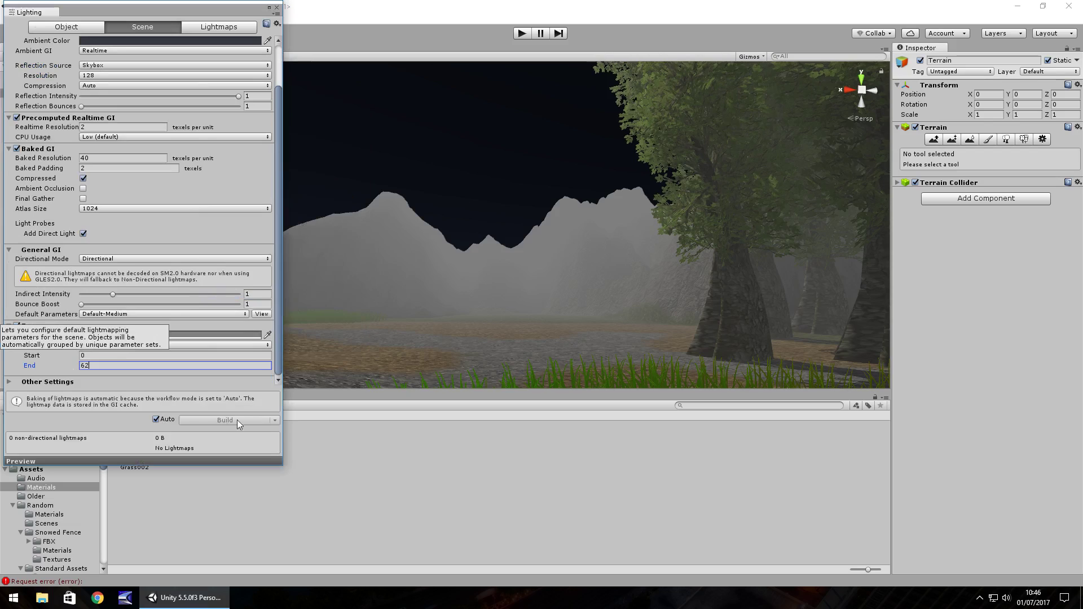
{"action": "left_click", "coordinate": [204, 335]}
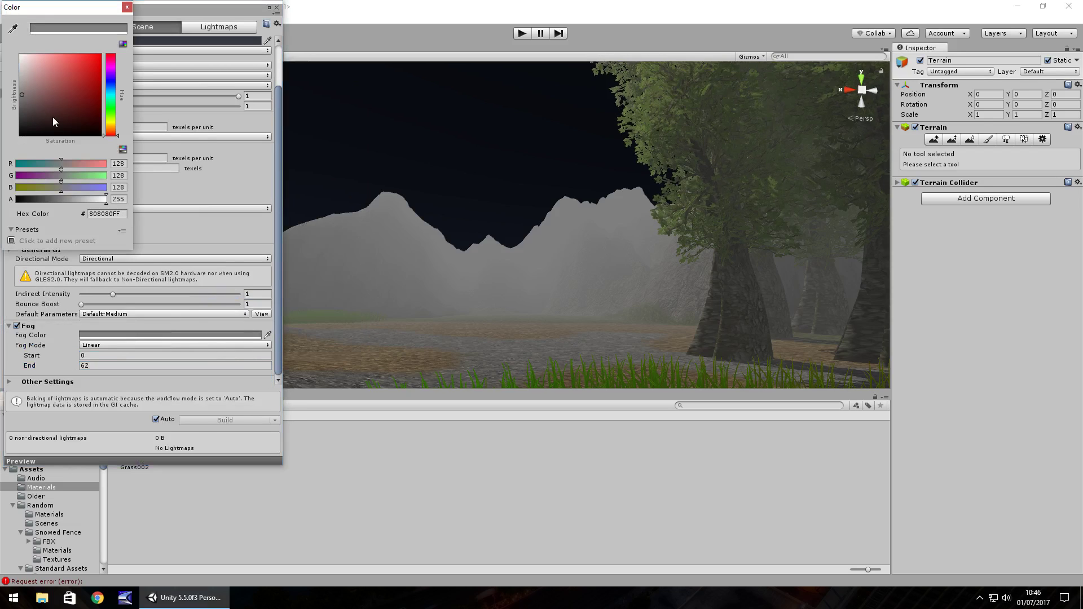
{"action": "left_click_drag", "start_coordinate": [53, 117], "coordinate": [108, 91]}
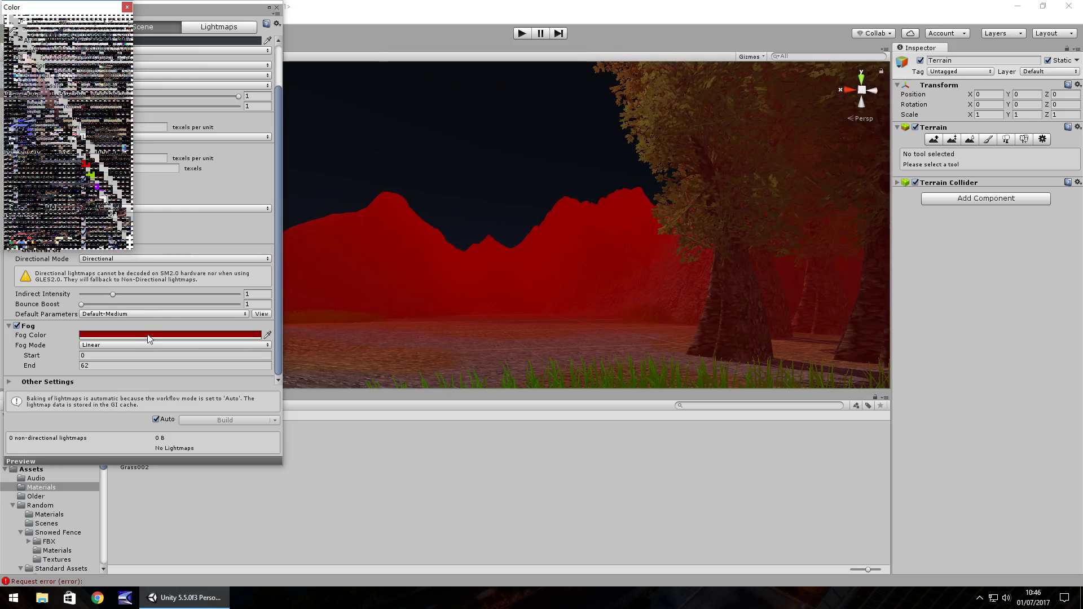
{"action": "left_click_drag", "start_coordinate": [112, 67], "coordinate": [3, 201]}
{"action": "left_click", "coordinate": [127, 6]}
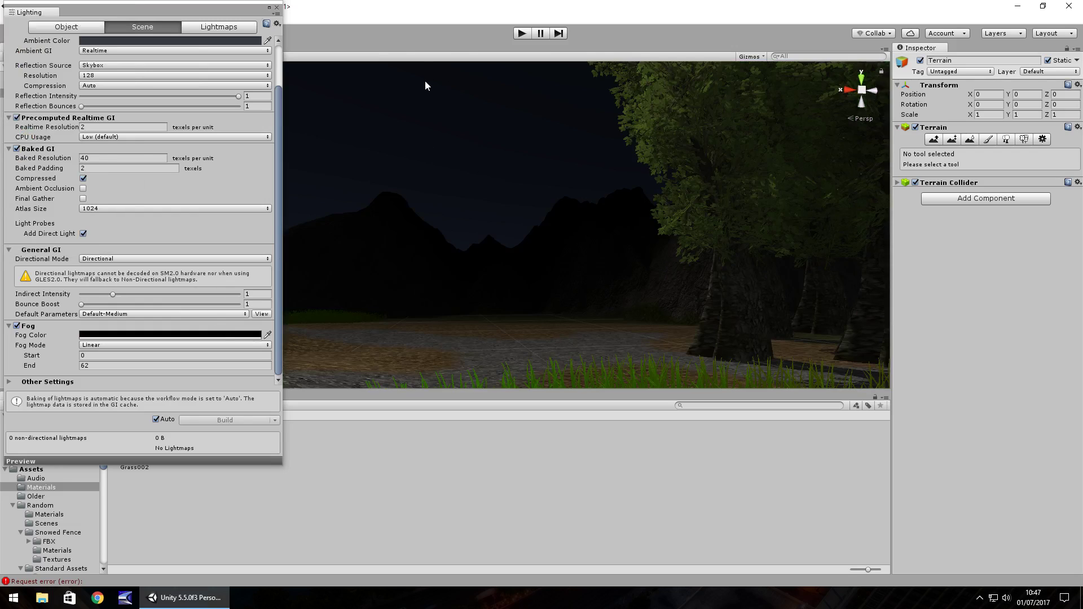
Step: Play-test the black fog by walking through the trees out to the open valley path, and stop the game
{"action": "left_click", "coordinate": [527, 33]}
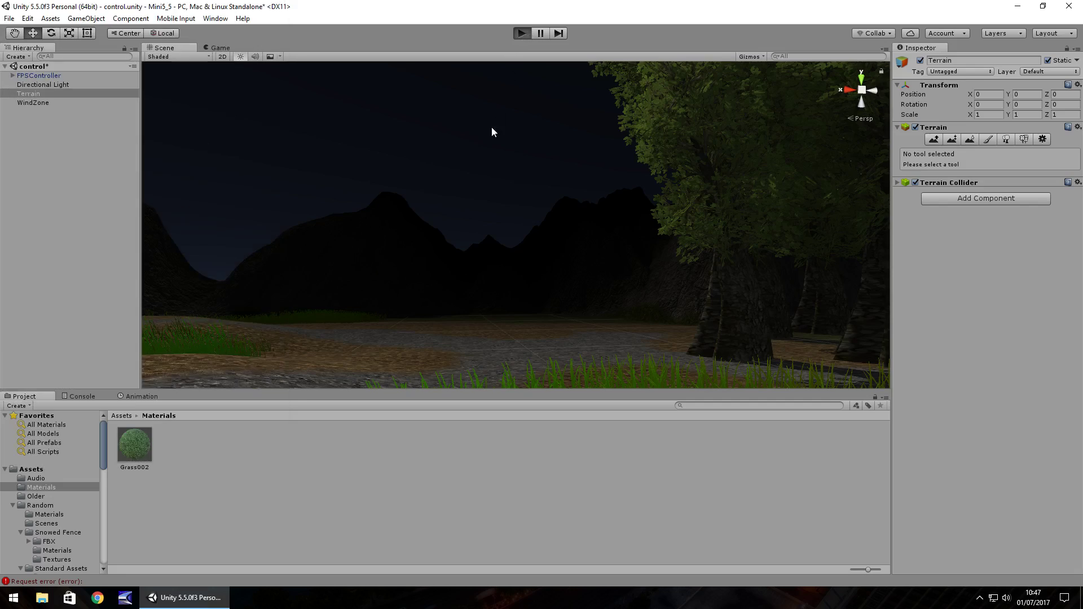
{"action": "key", "text": "w"}
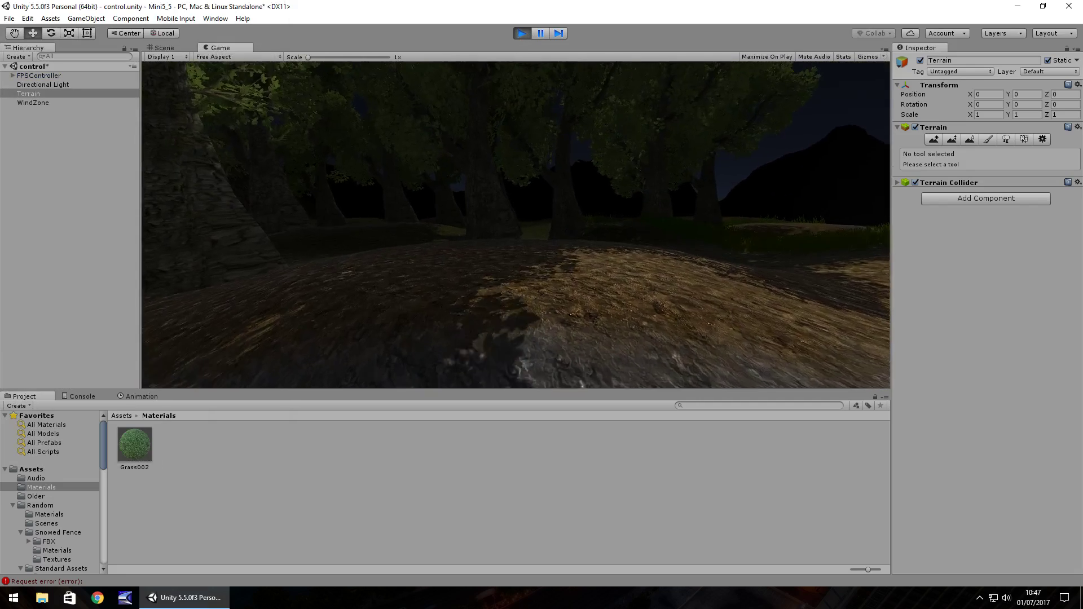
{"action": "key", "text": "w"}
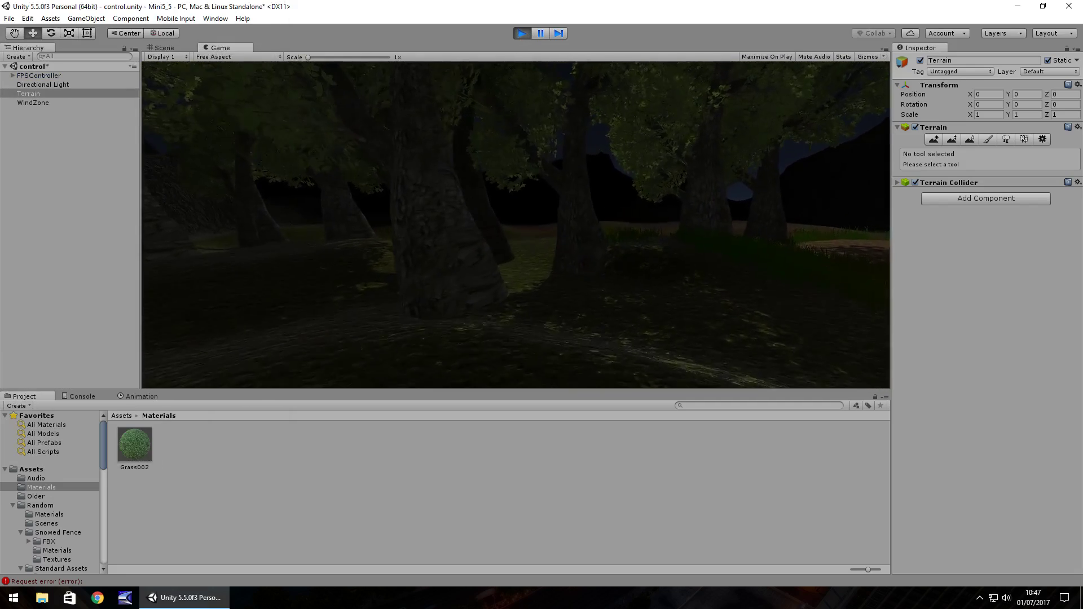
{"action": "key", "text": "w"}
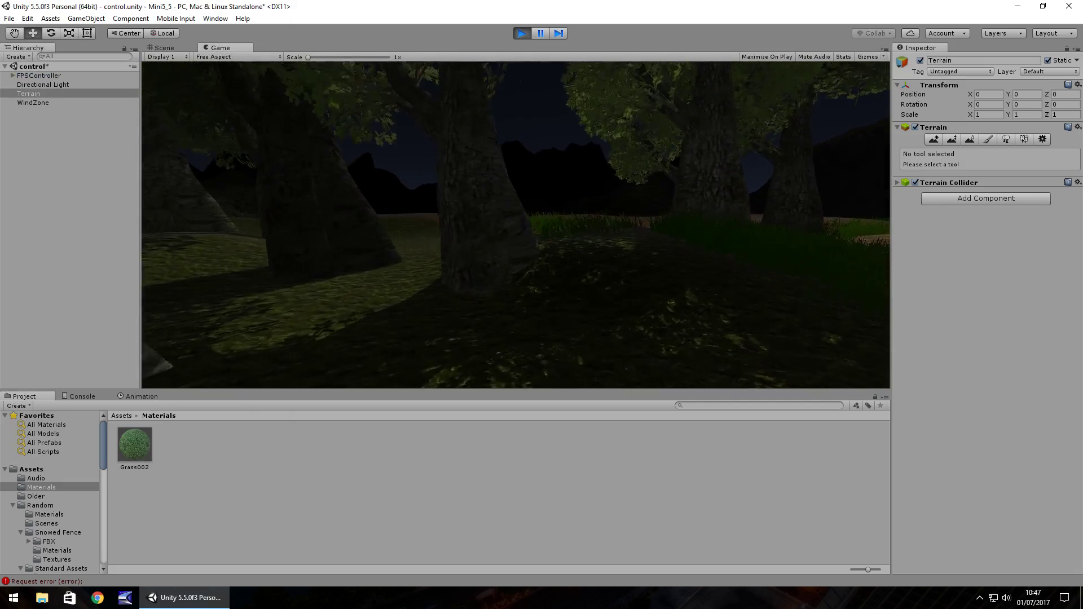
{"action": "key", "text": "w"}
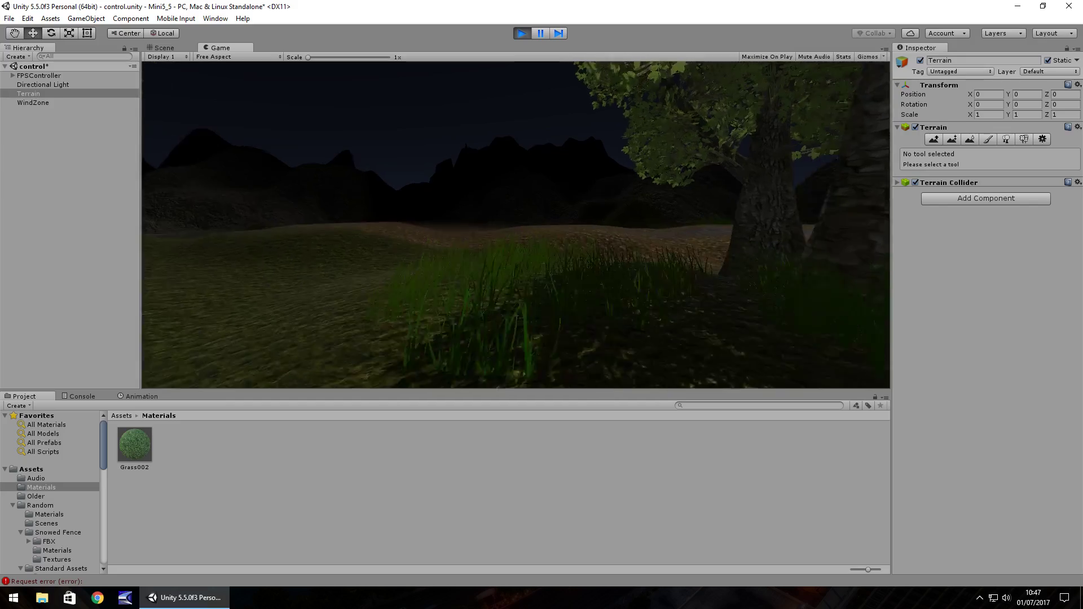
{"action": "key", "text": "w"}
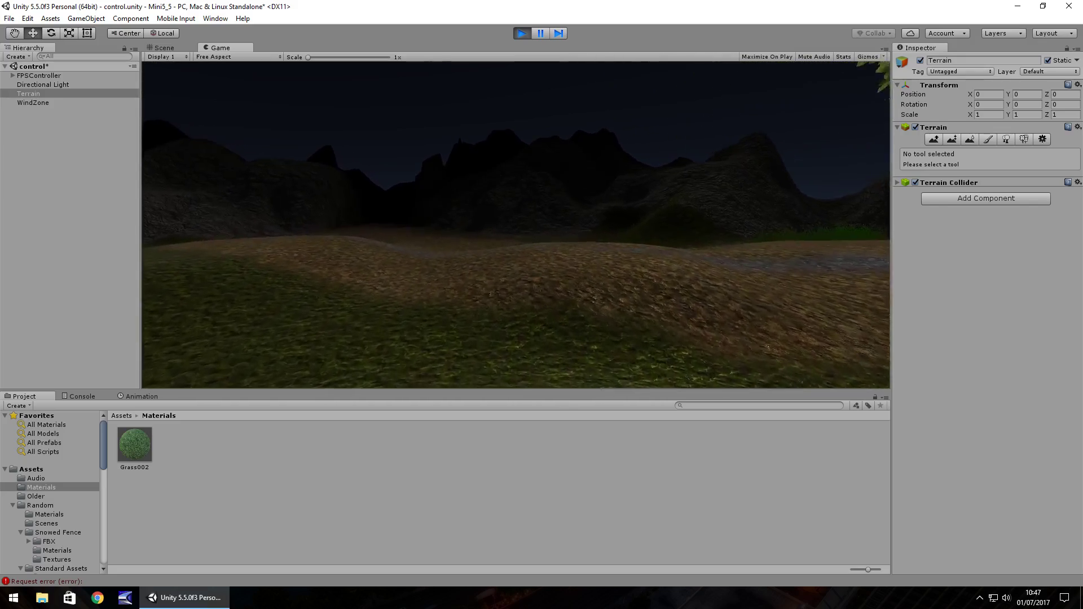
{"action": "key", "text": "w"}
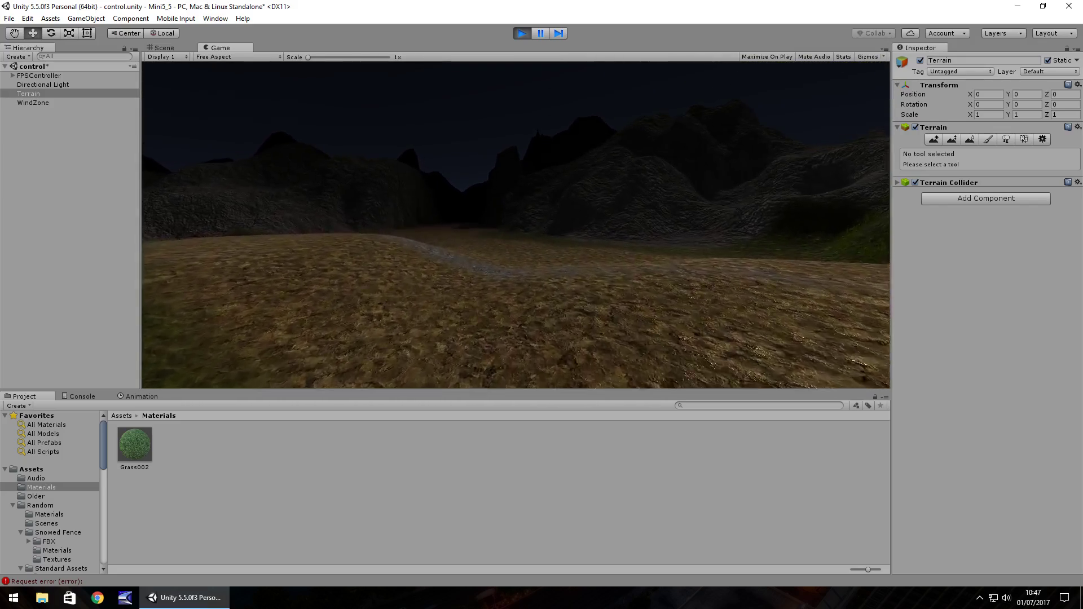
{"action": "key", "text": "w"}
{"action": "key", "text": "ctrl+p"}
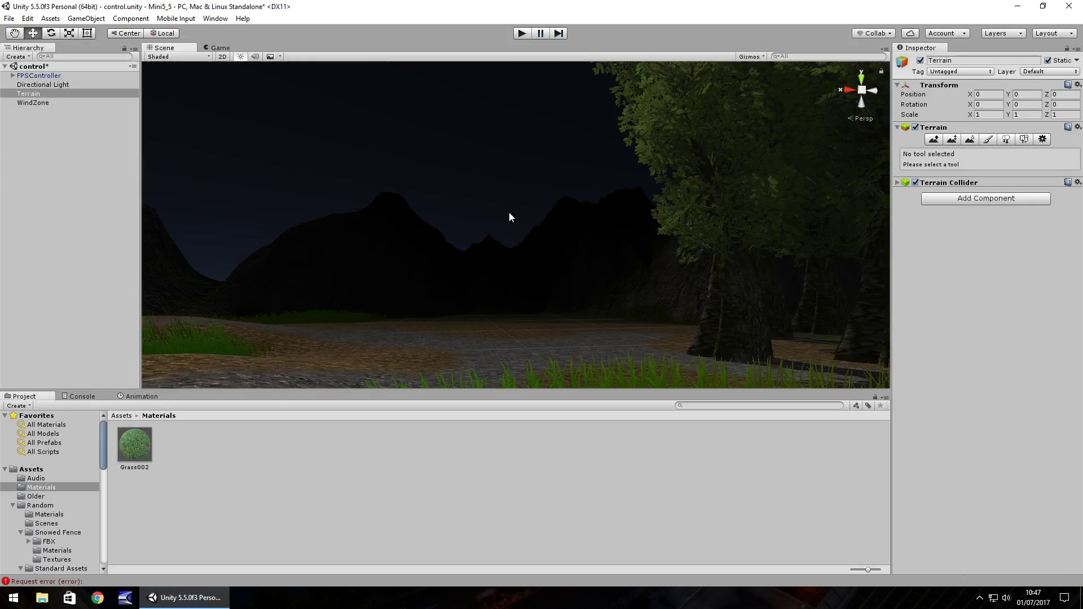
Step: Turn the fog off and back on in the lighting settings to compare the scene with and without it
{"action": "left_click", "coordinate": [211, 20]}
{"action": "left_click", "coordinate": [229, 302]}
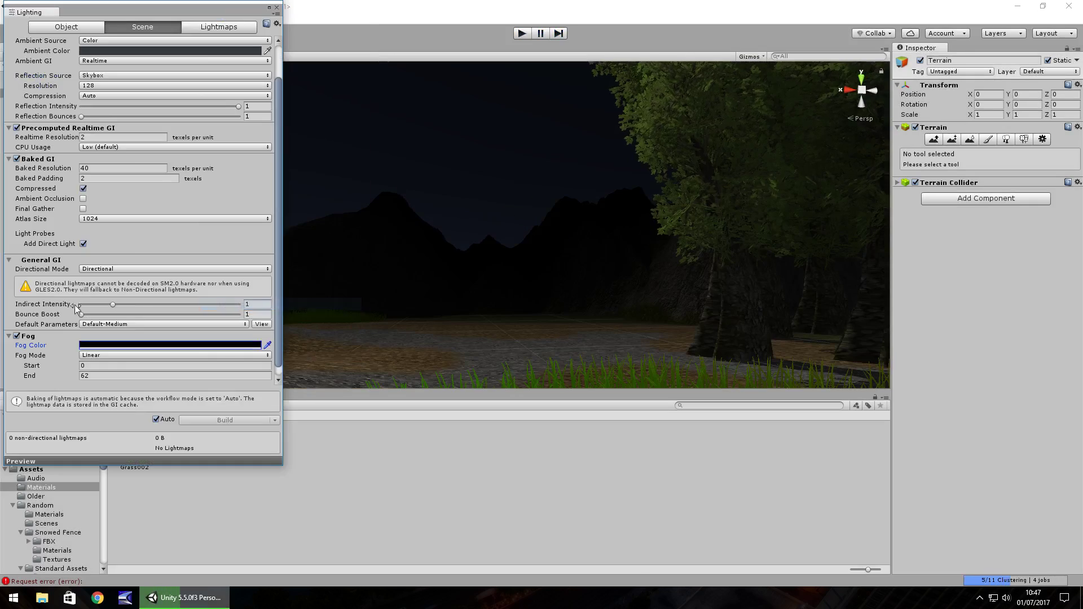
{"action": "left_click", "coordinate": [17, 337]}
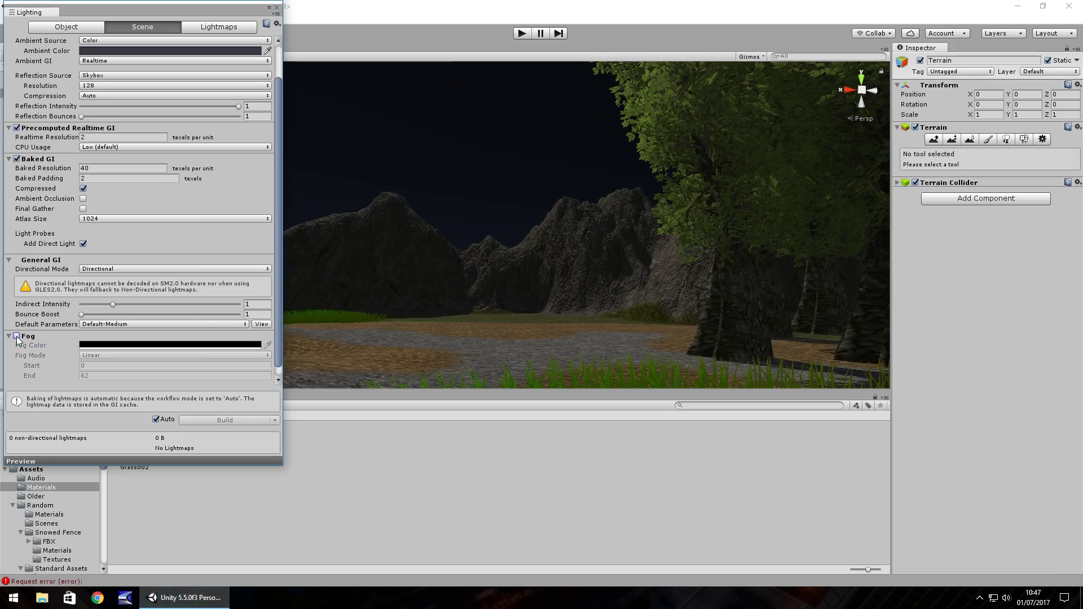
{"action": "left_click", "coordinate": [17, 337]}
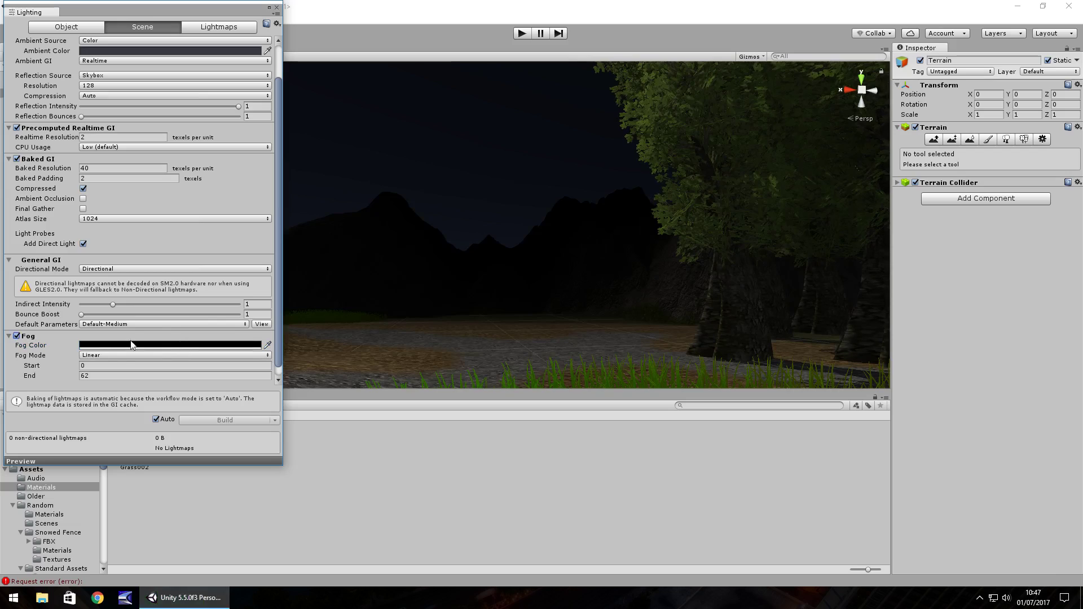
Step: Try a linear fog end distance of 100, and set it to 10
{"action": "left_click", "coordinate": [96, 376]}
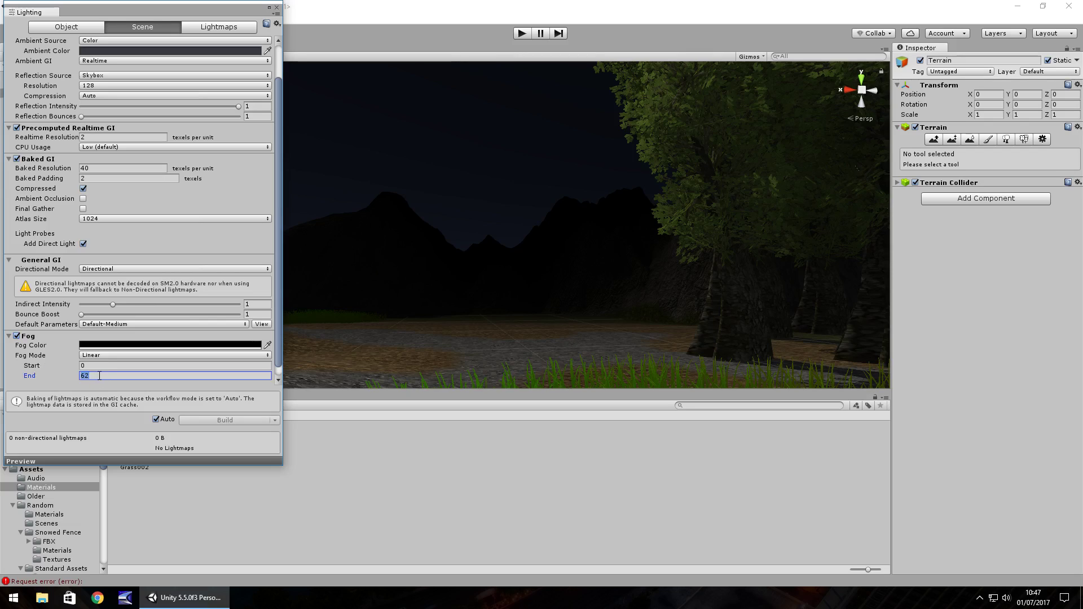
{"action": "type", "text": "100"}
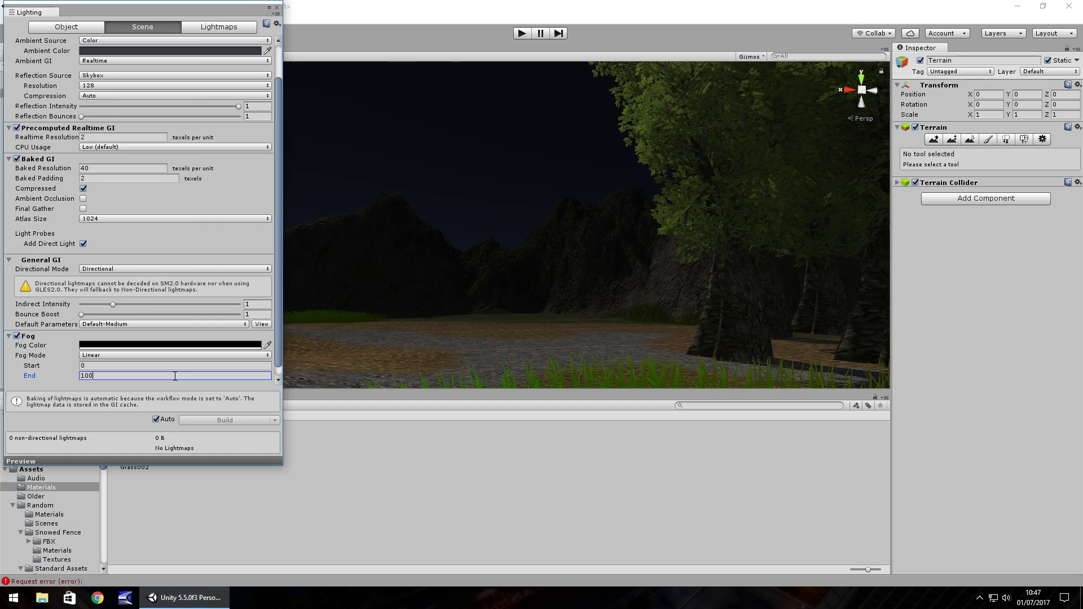
{"action": "key", "text": "BackSpace"}
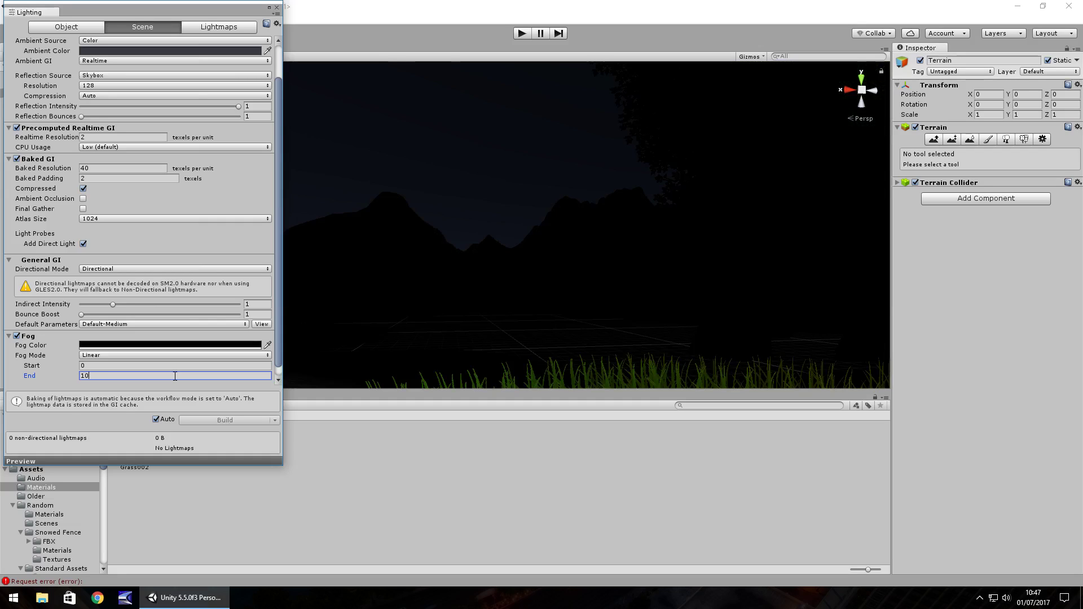
Step: Play-test the shortened fog range by walking along the path and grass, and stop the game
{"action": "left_click", "coordinate": [519, 35]}
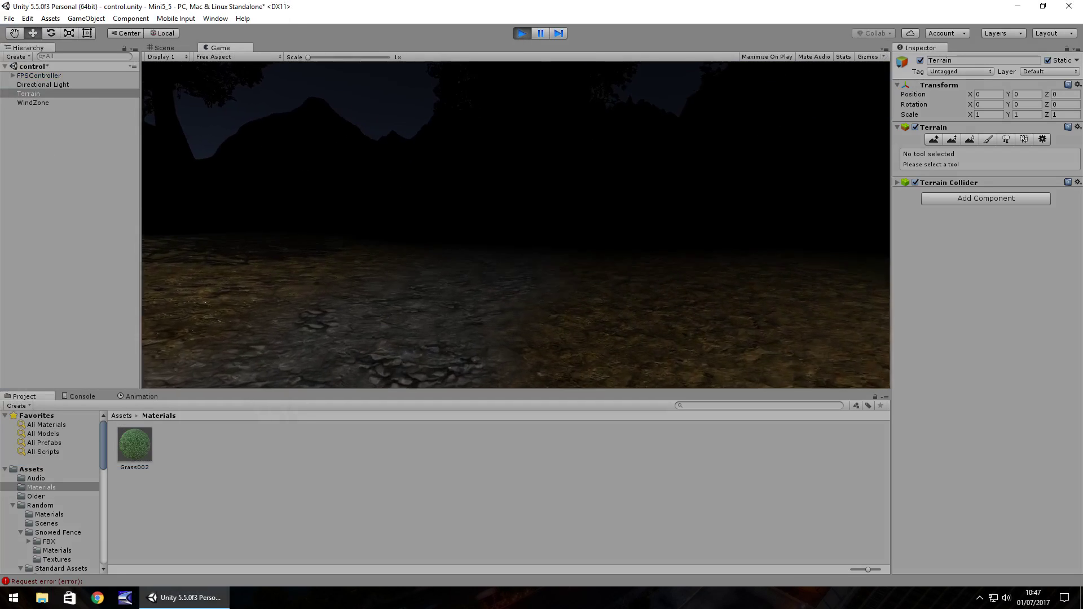
{"action": "key", "text": "w"}
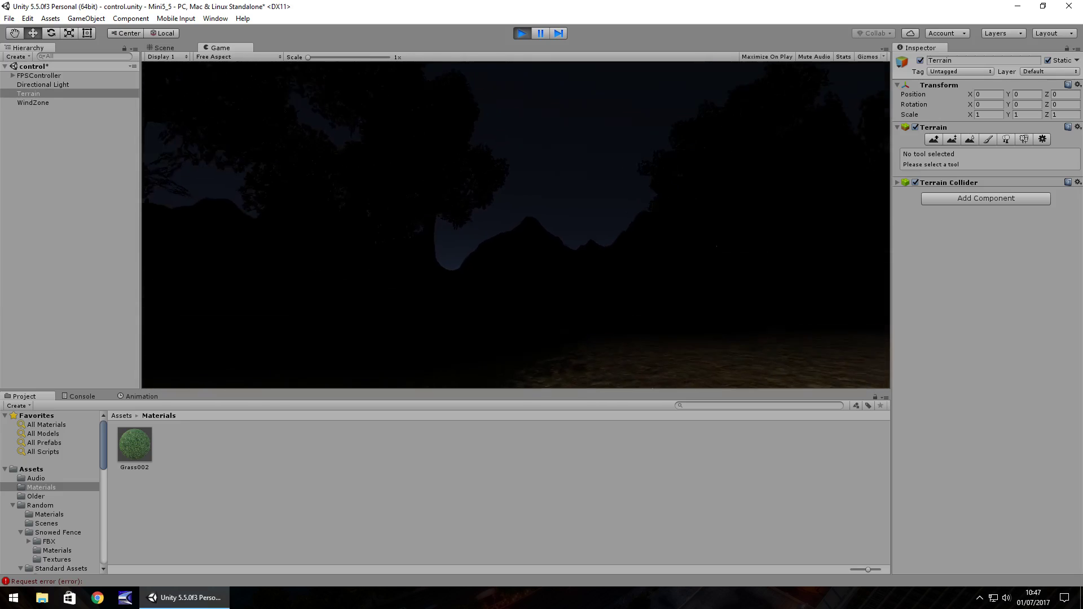
{"action": "key", "text": "w"}
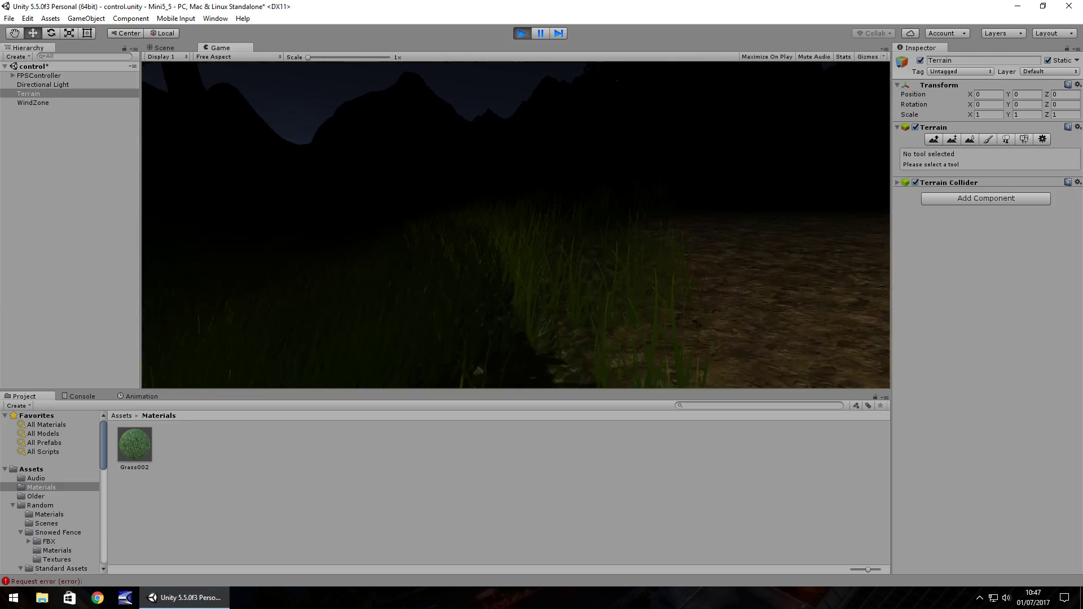
{"action": "key", "text": "ctrl+p"}
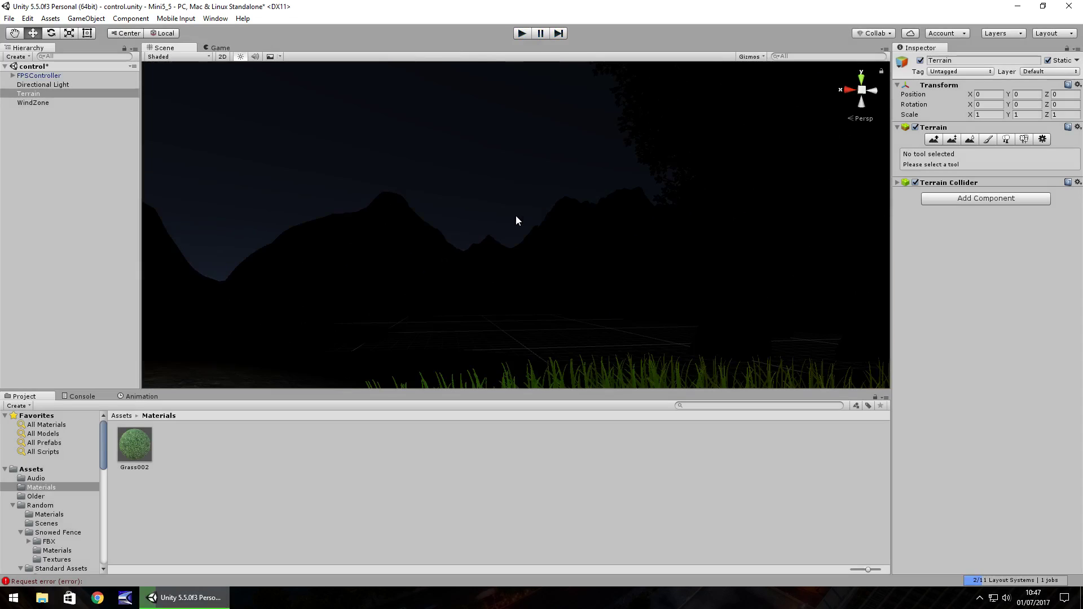